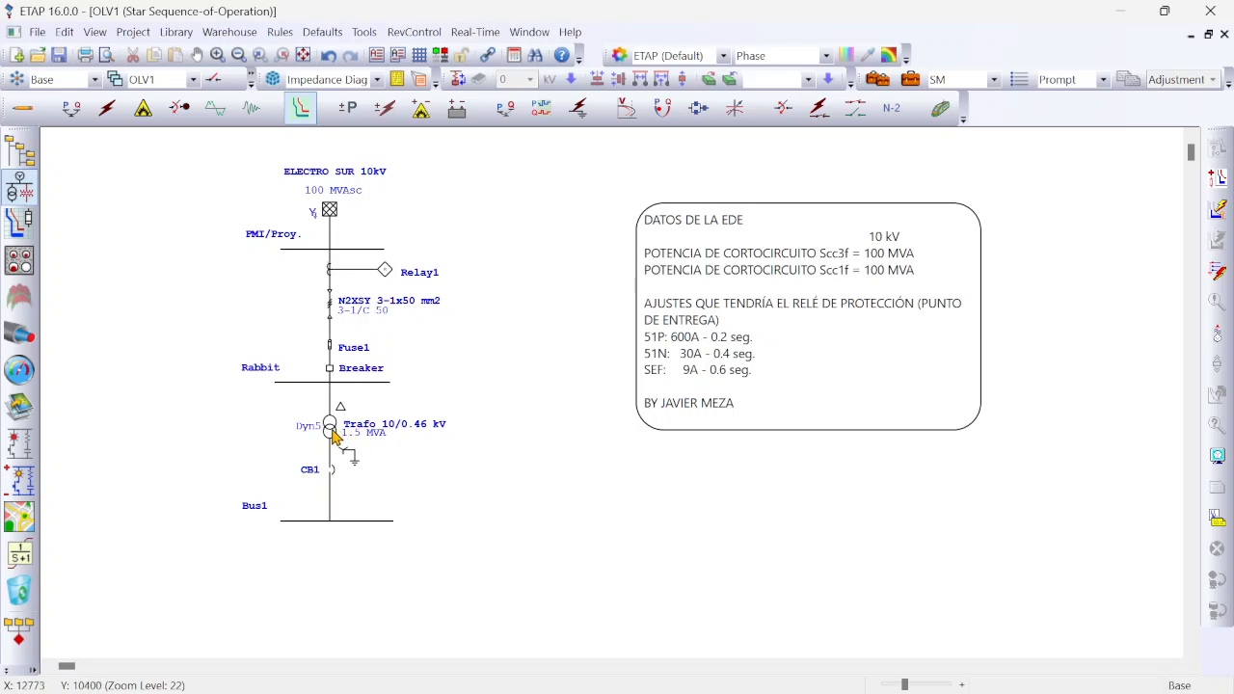
Step: Open the properties of the 10/0.46 kV transformer and review its rating, impedance and grounding data
double_click(331, 429)
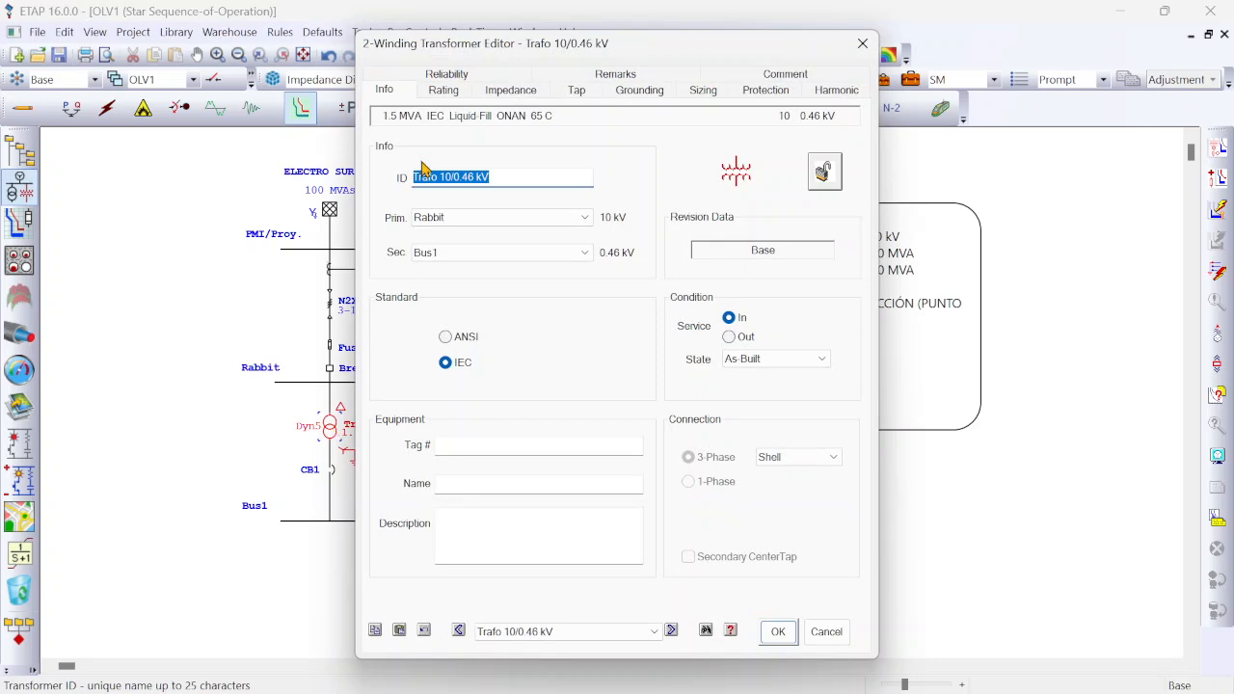
left_click_drag(511, 62, 631, 41)
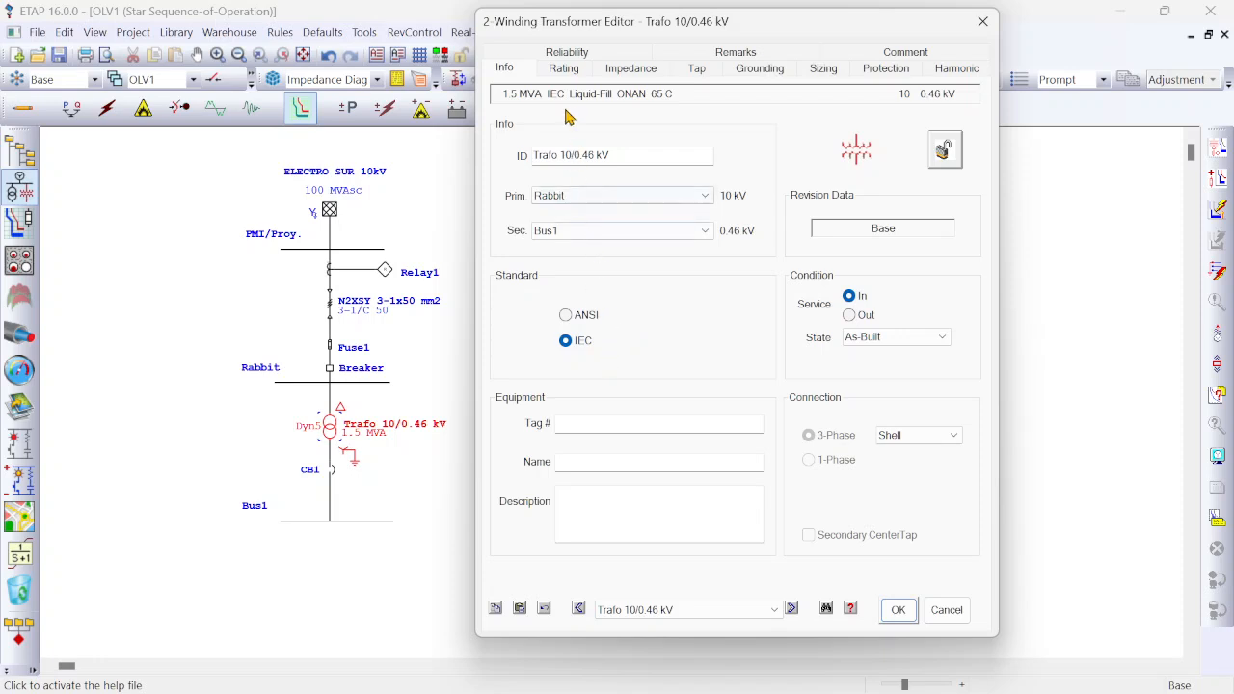
left_click(564, 70)
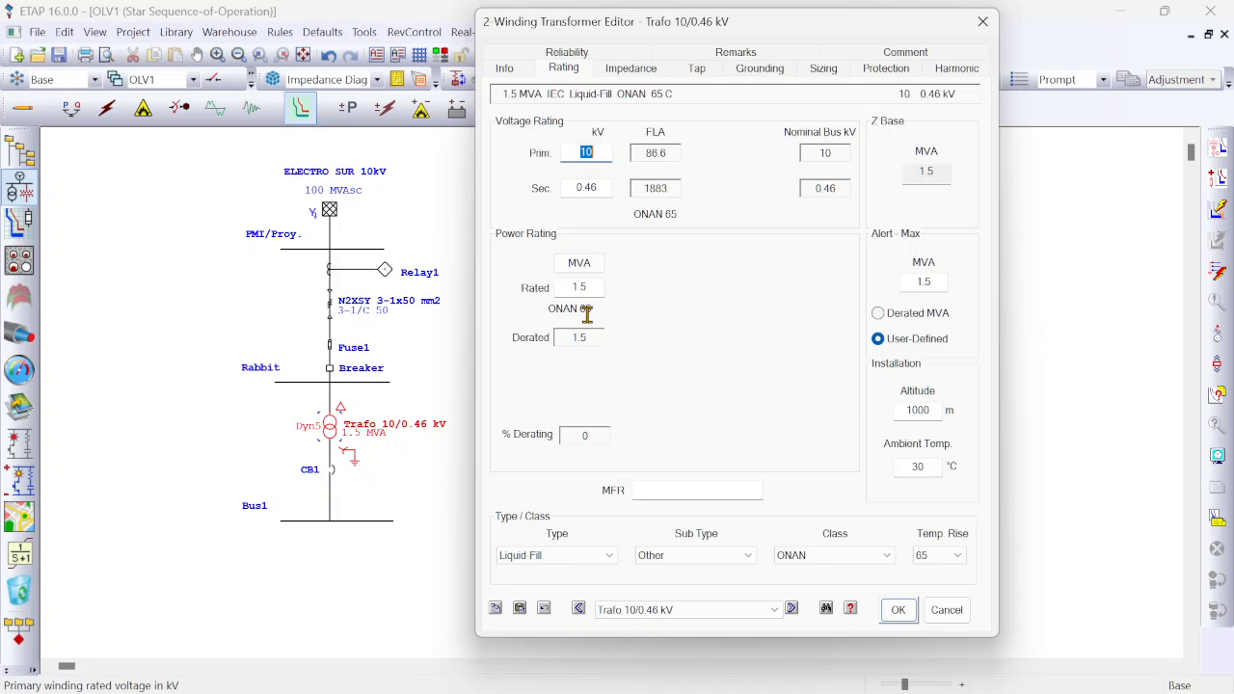
left_click(631, 68)
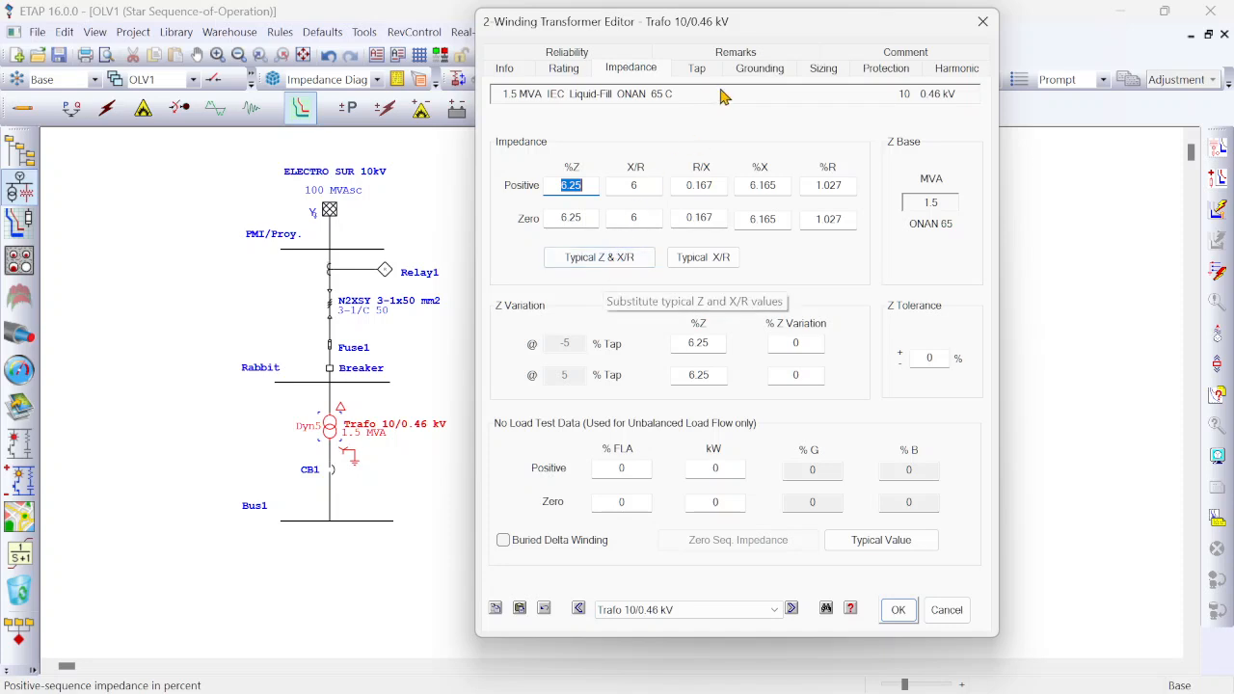
left_click(758, 73)
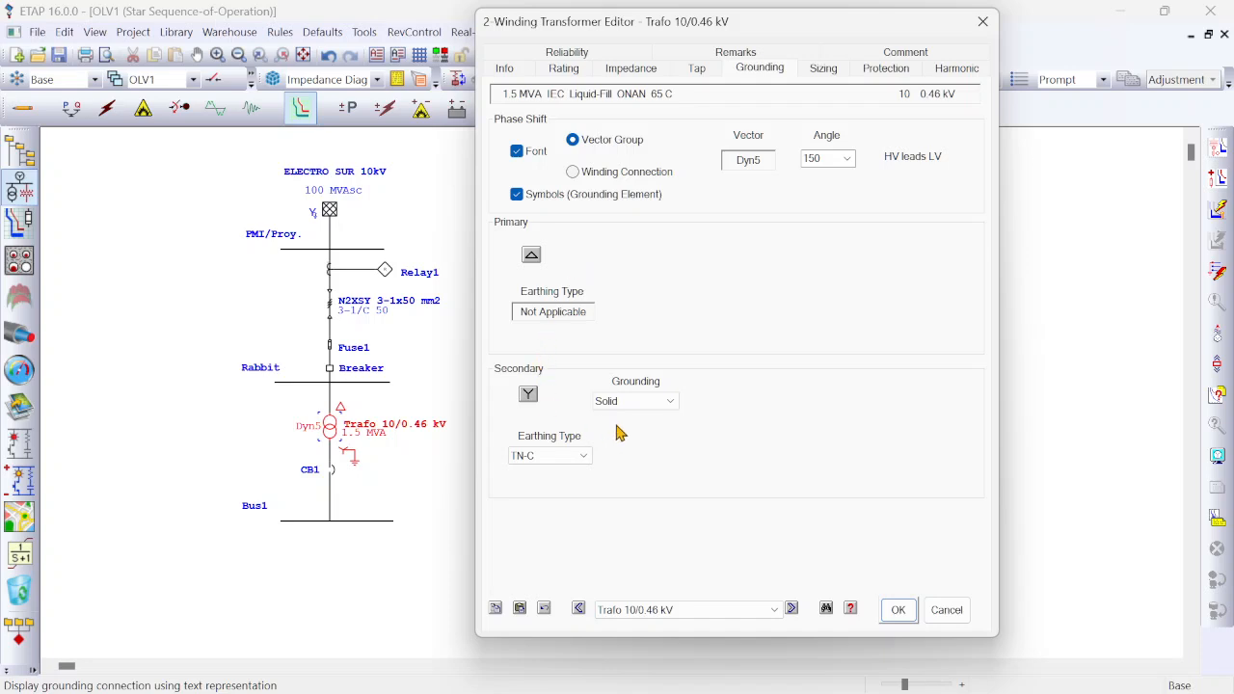
Step: Review the transformer's protection data and the available magnetizing inrush multipliers, closing the editor without changes
left_click(882, 71)
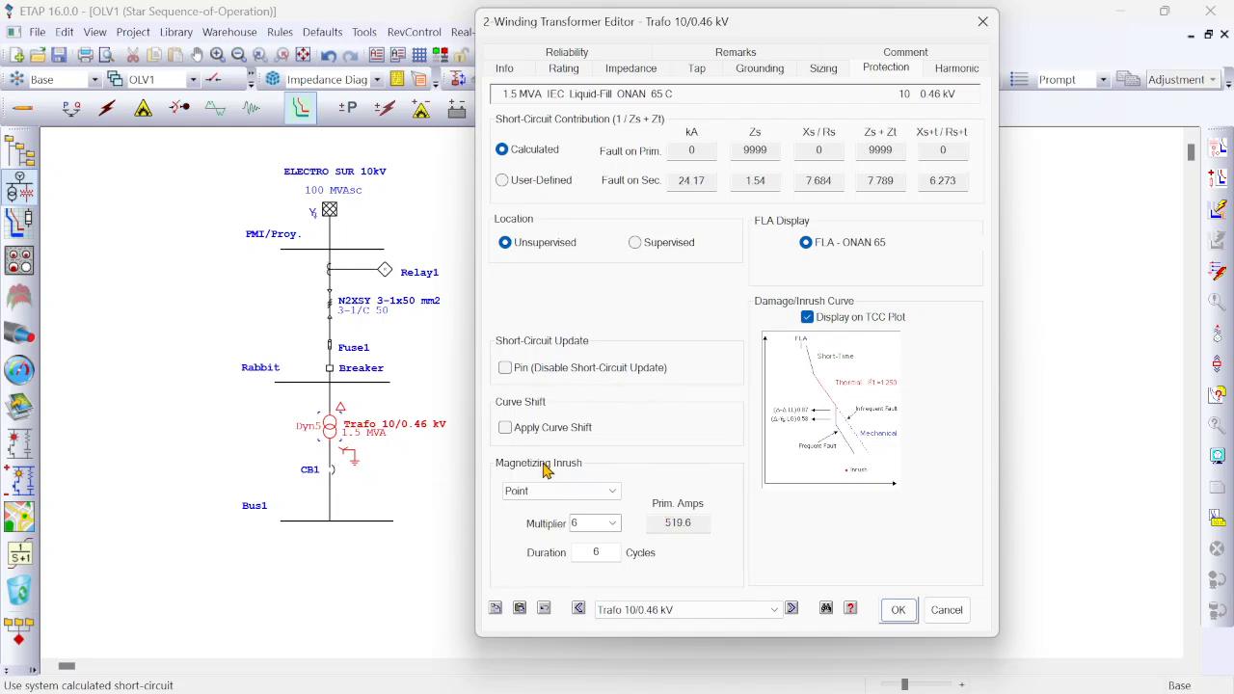
left_click(613, 526)
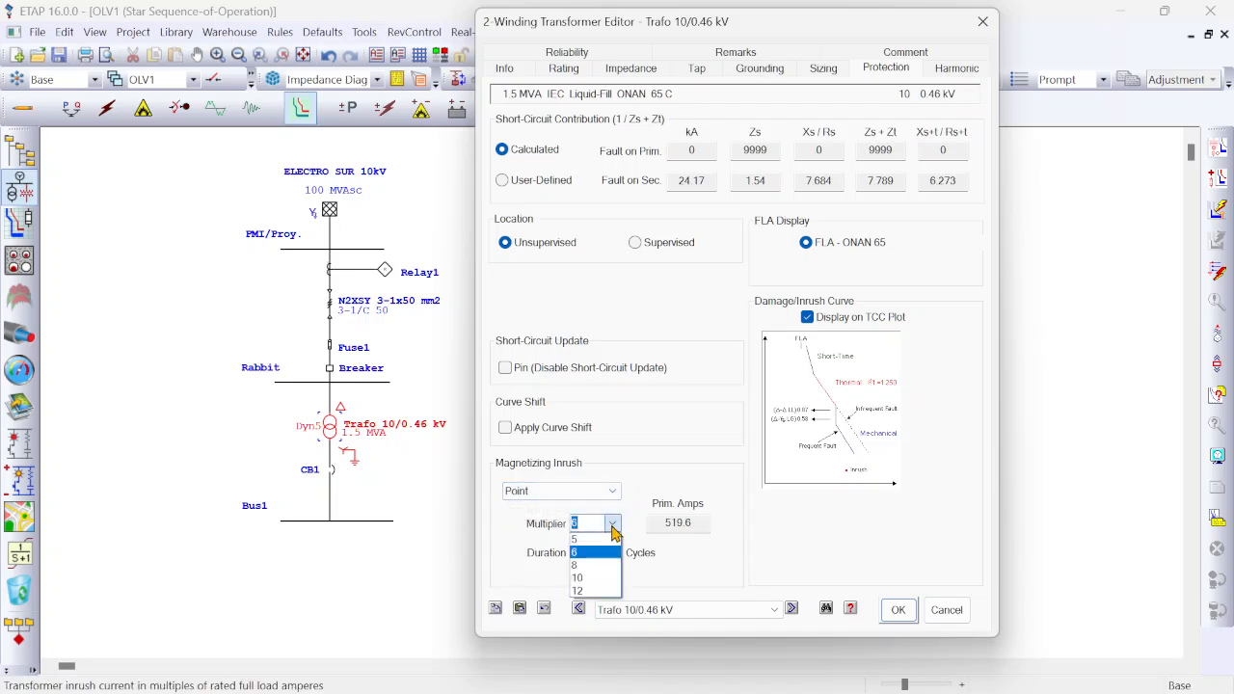
left_click(613, 530)
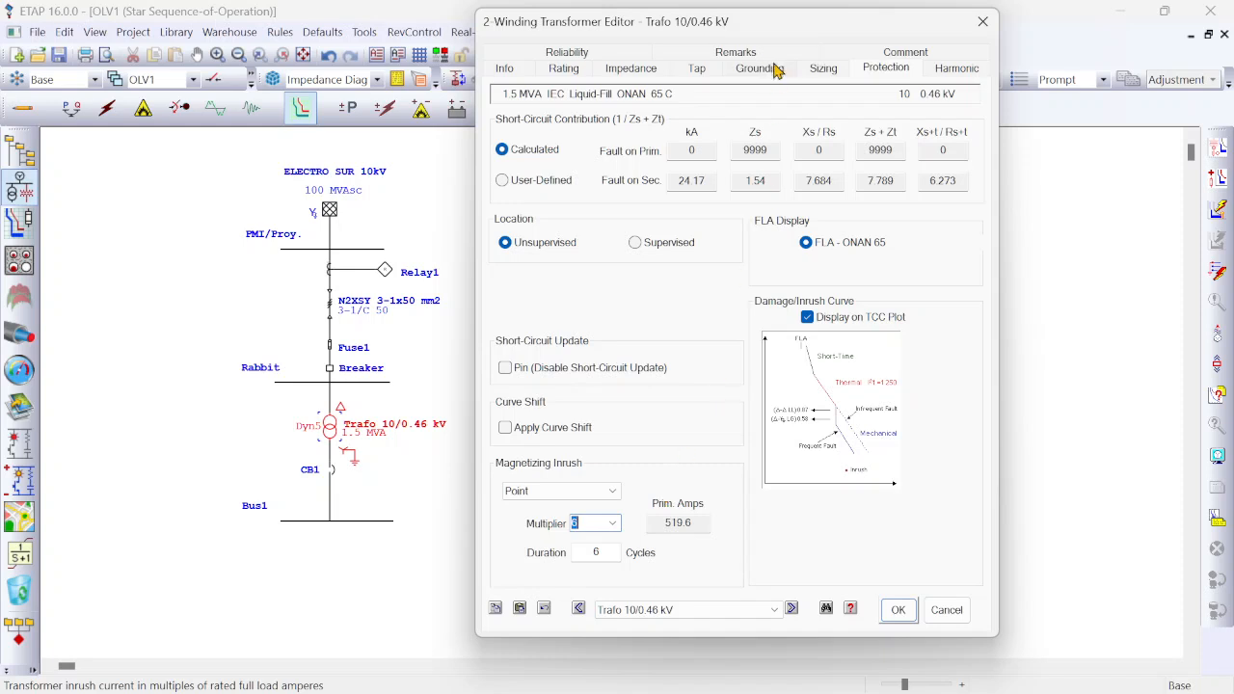
left_click(947, 610)
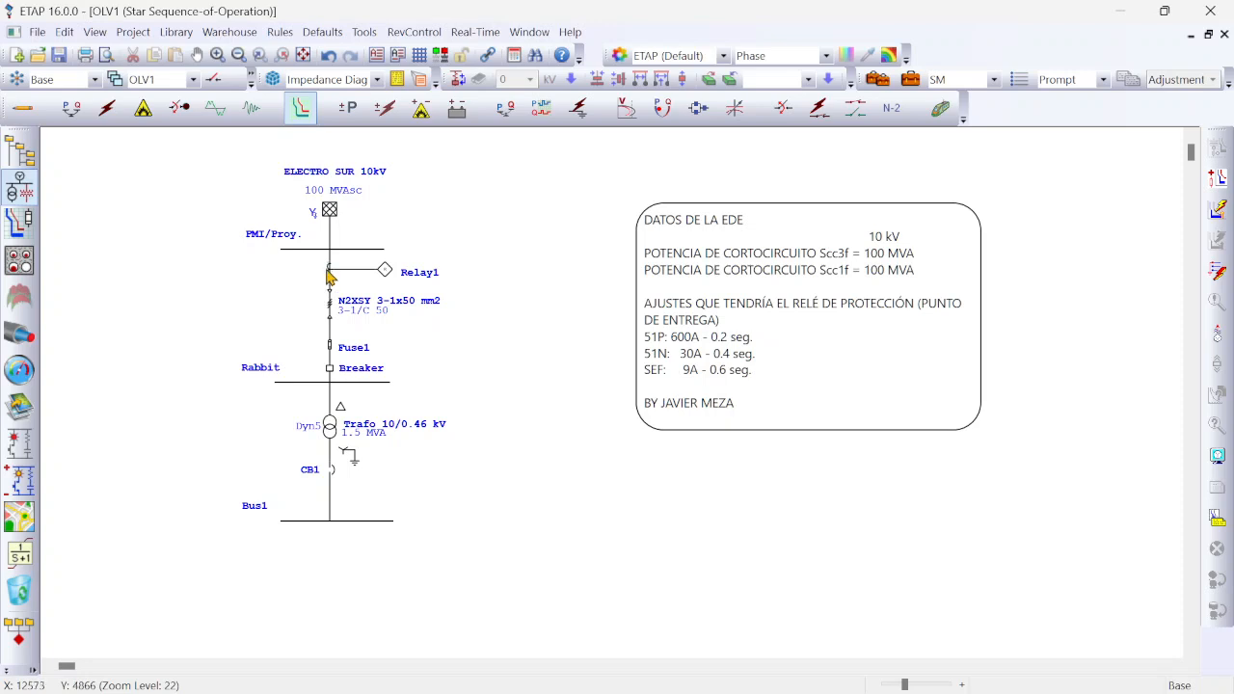
Step: Inspect the ratio, class and burden of the current transformer below the PMI/Proy. bus, leaving it unchanged
double_click(331, 275)
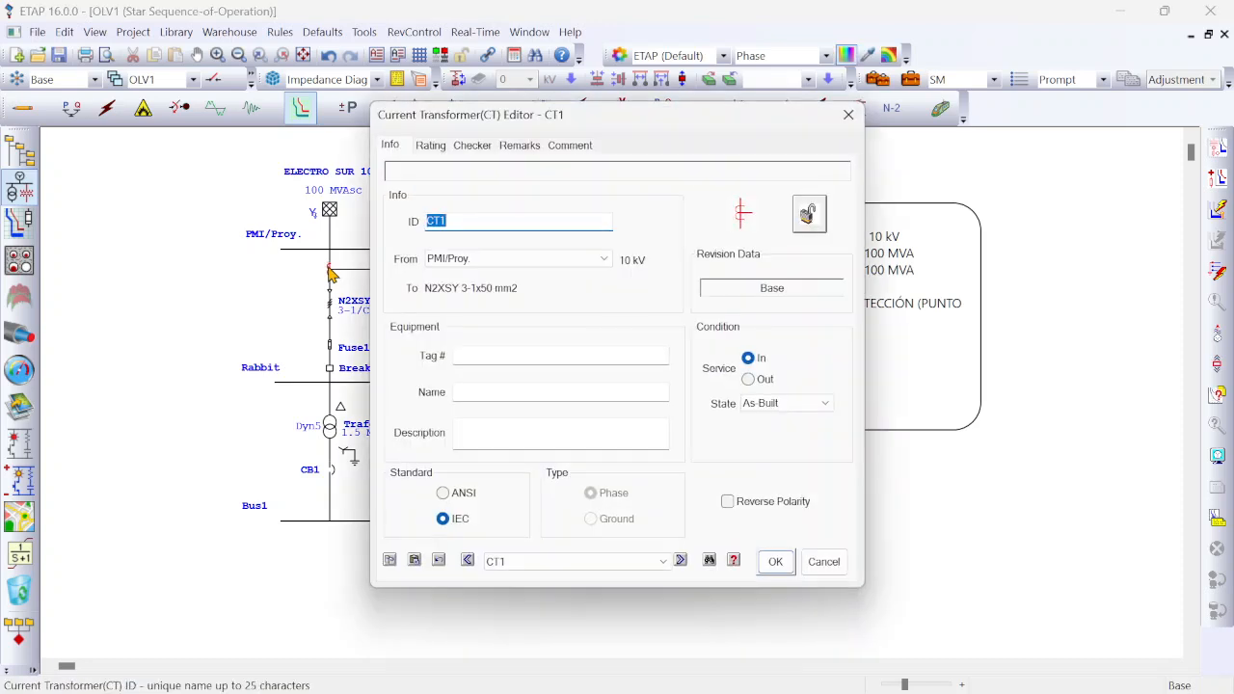
left_click(428, 147)
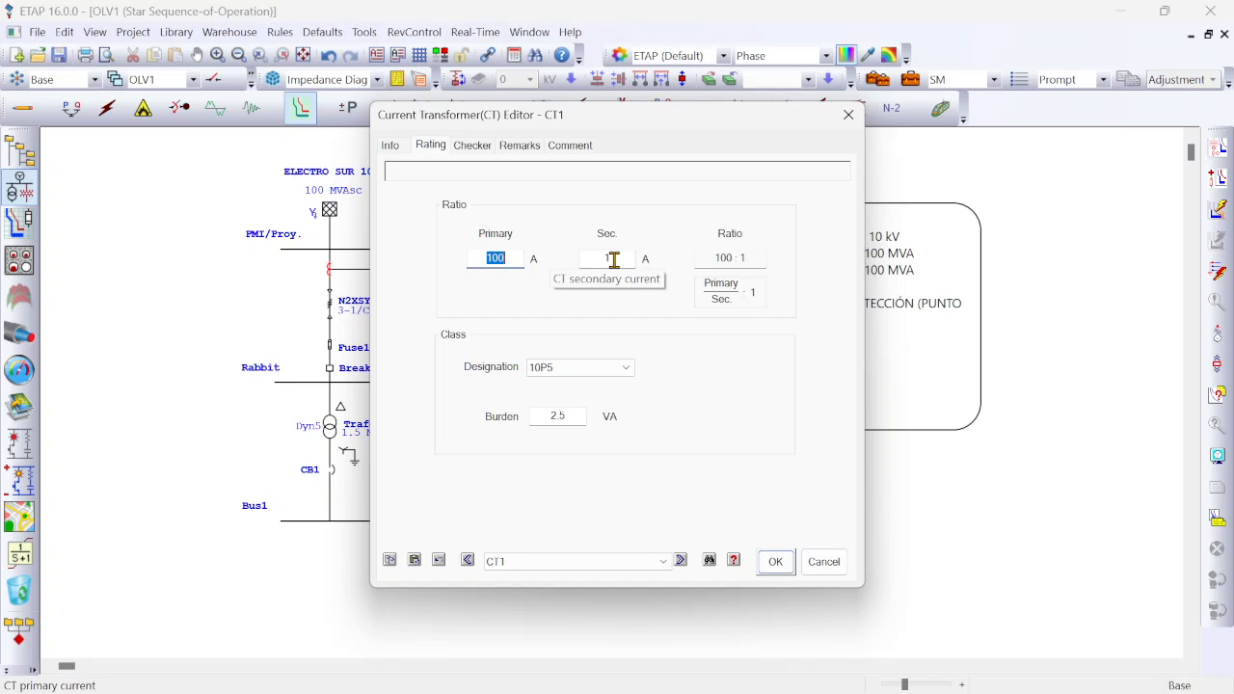
left_click(822, 562)
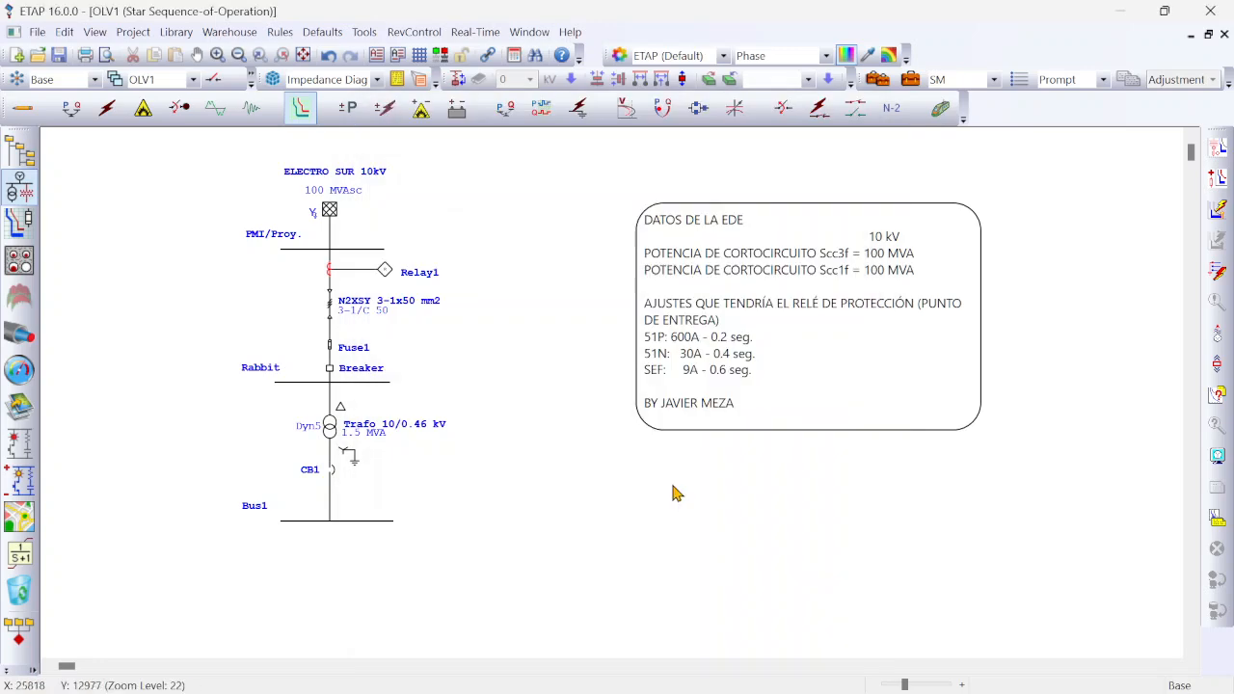
Step: Review Relay1's current transformer inputs and its breaker trip output, checking the relay element choices and keeping Any
double_click(391, 275)
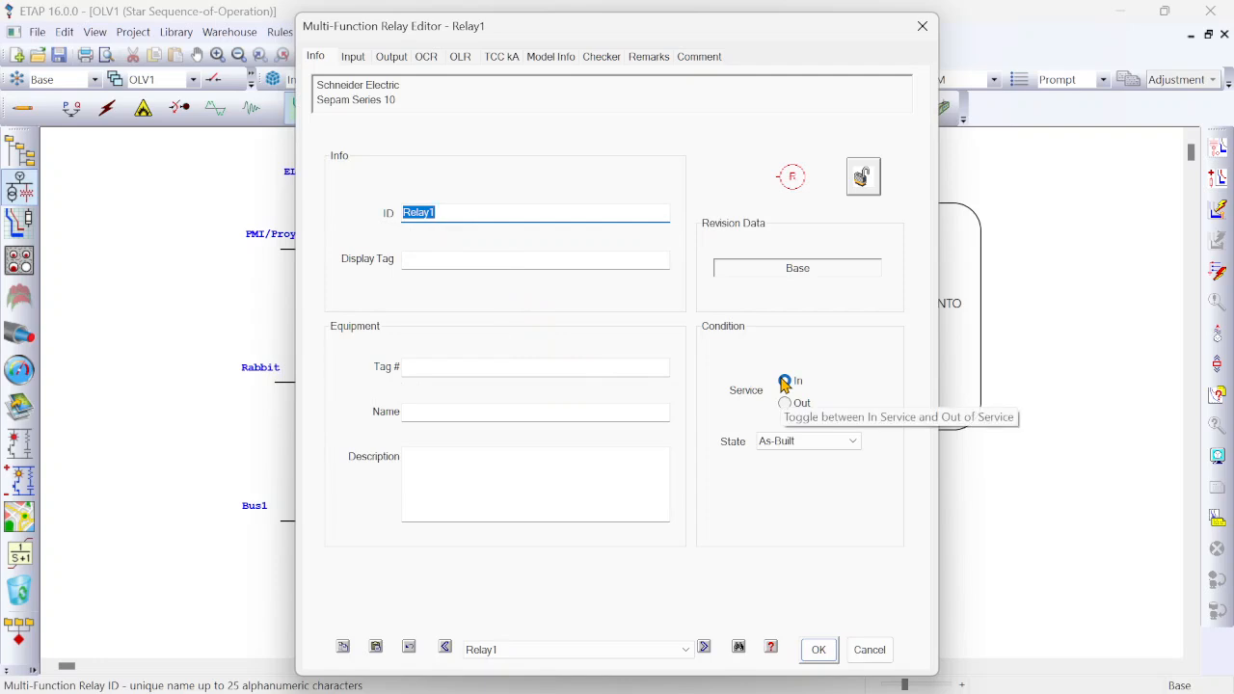
left_click(364, 56)
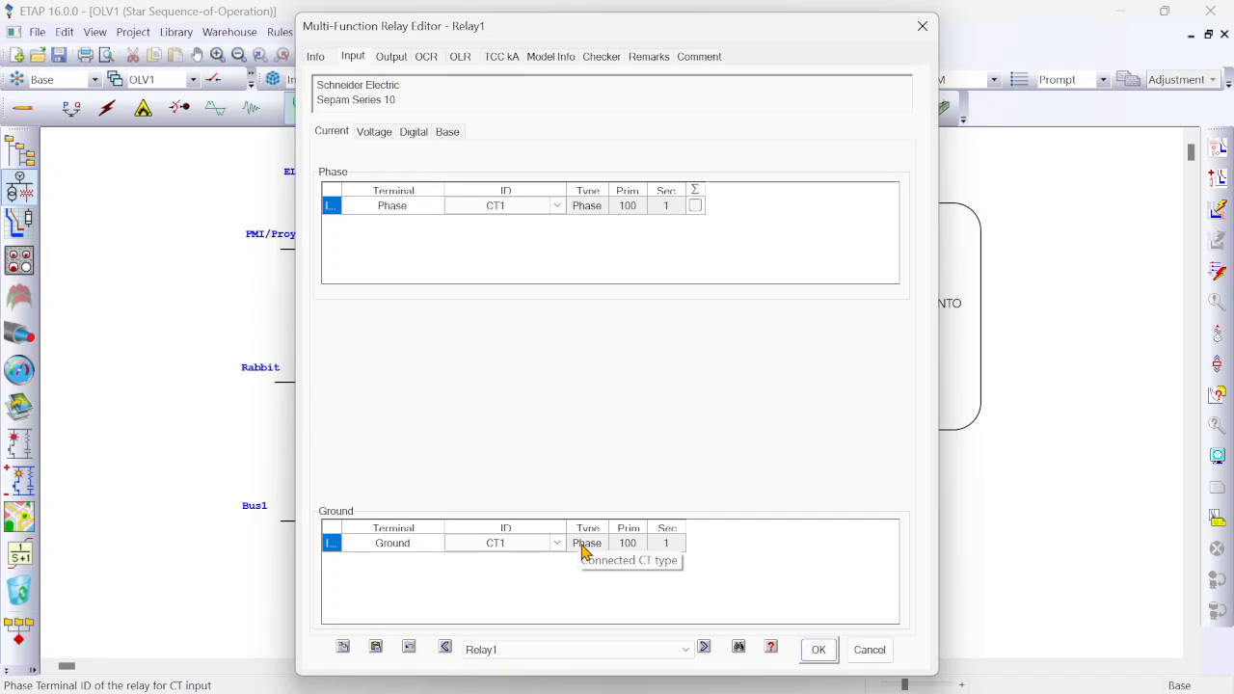
mouse_move(590, 693)
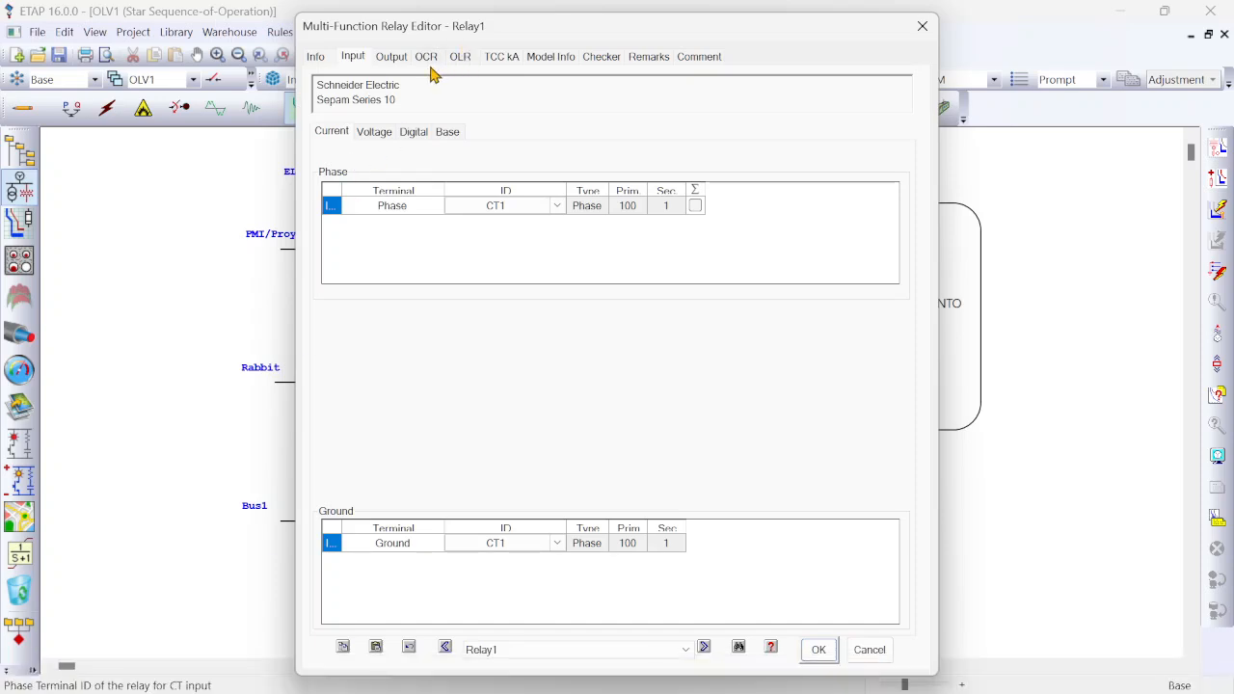
left_click(392, 60)
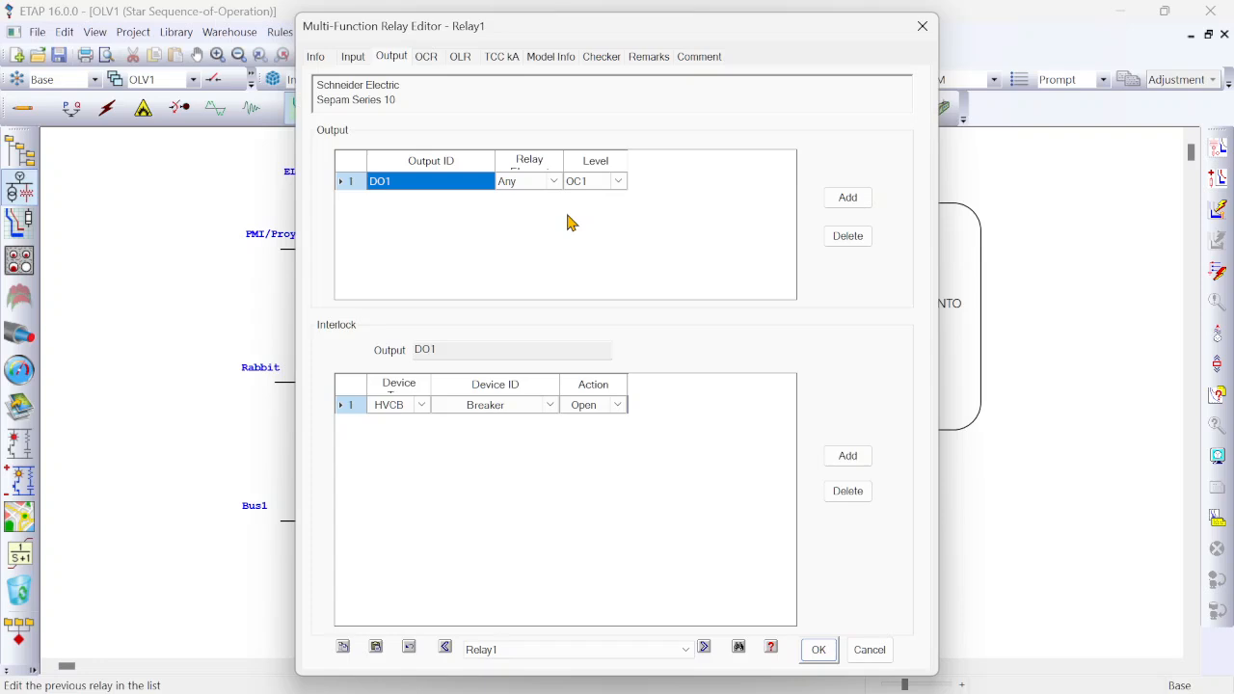
left_click(555, 183)
left_click(556, 183)
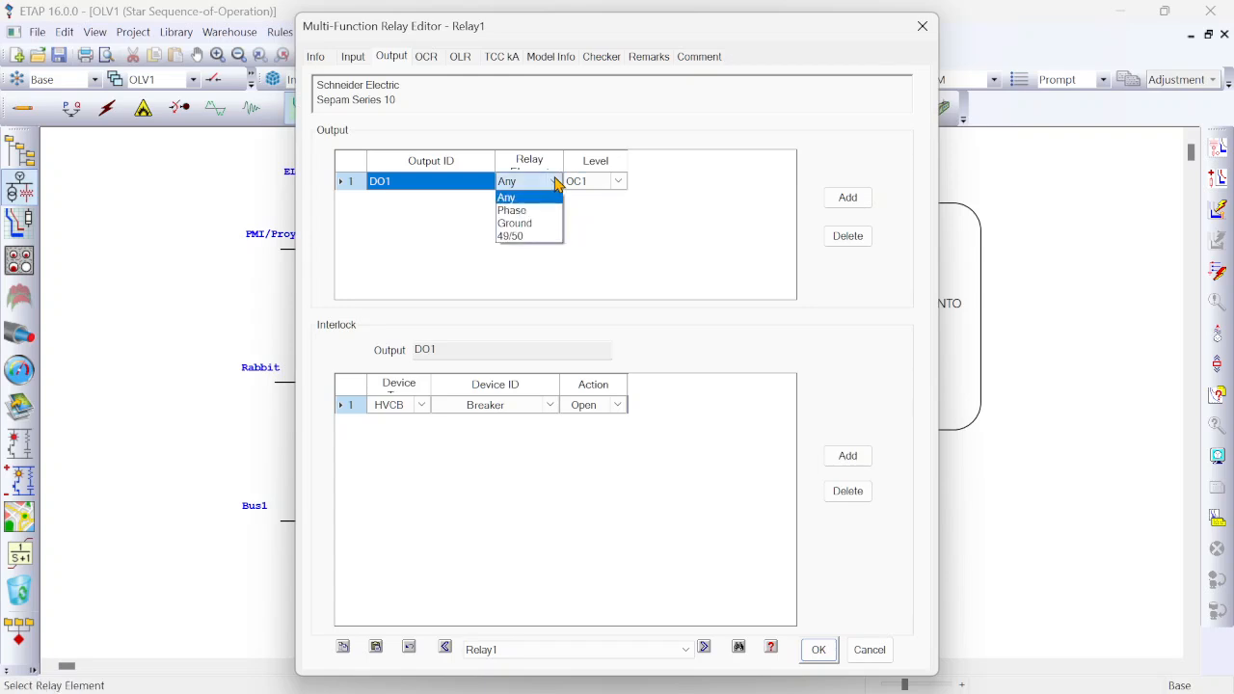
left_click(511, 197)
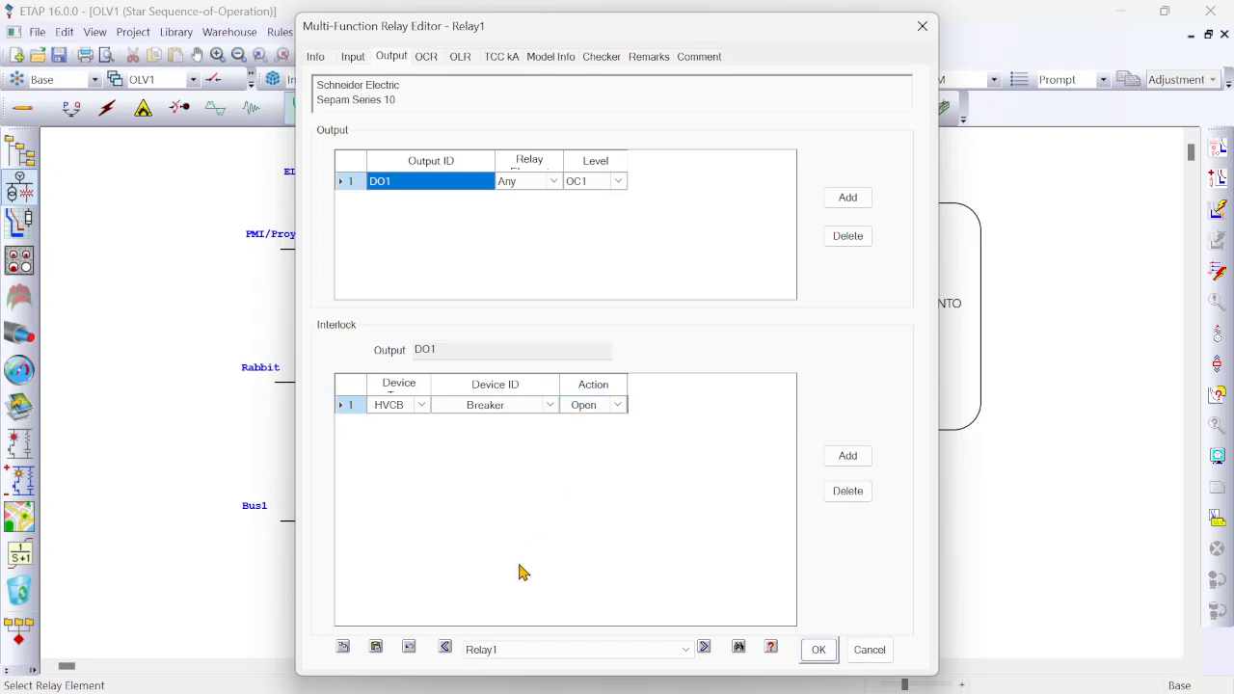
Step: Examine Relay1's OC1 phase and ground overcurrent settings, briefly enabling the phase instantaneous element and disabling it again
left_click(428, 58)
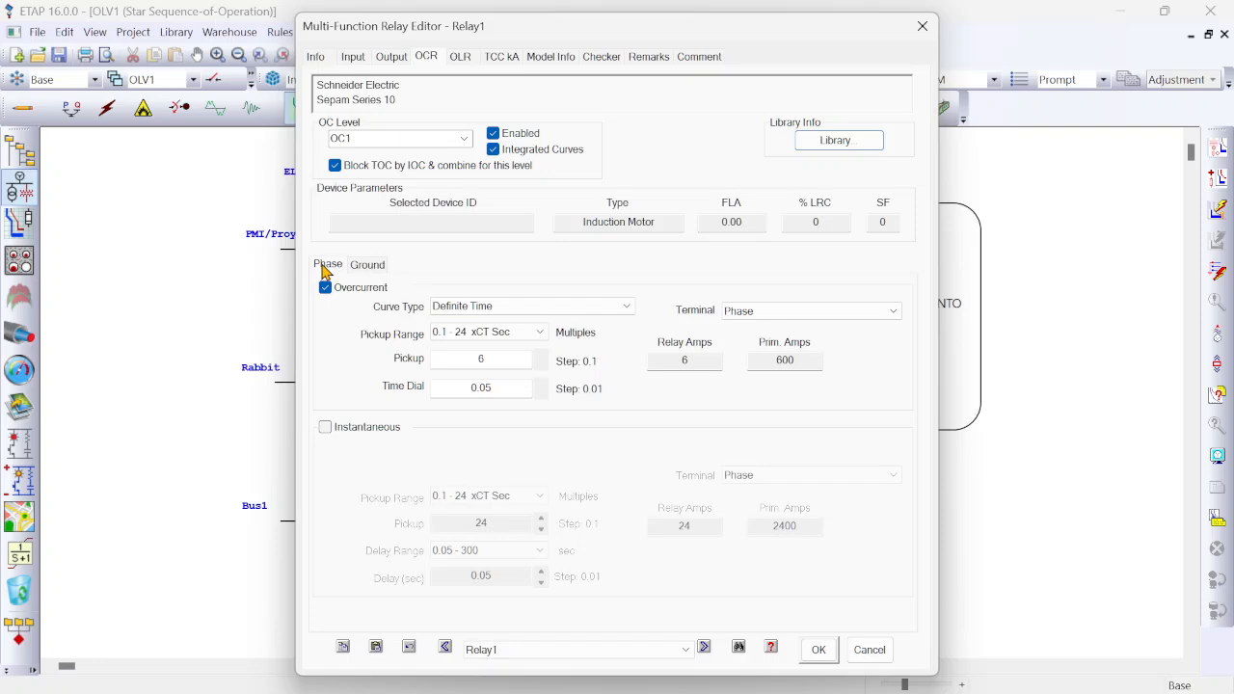
left_click(370, 268)
left_click(323, 266)
left_click(326, 429)
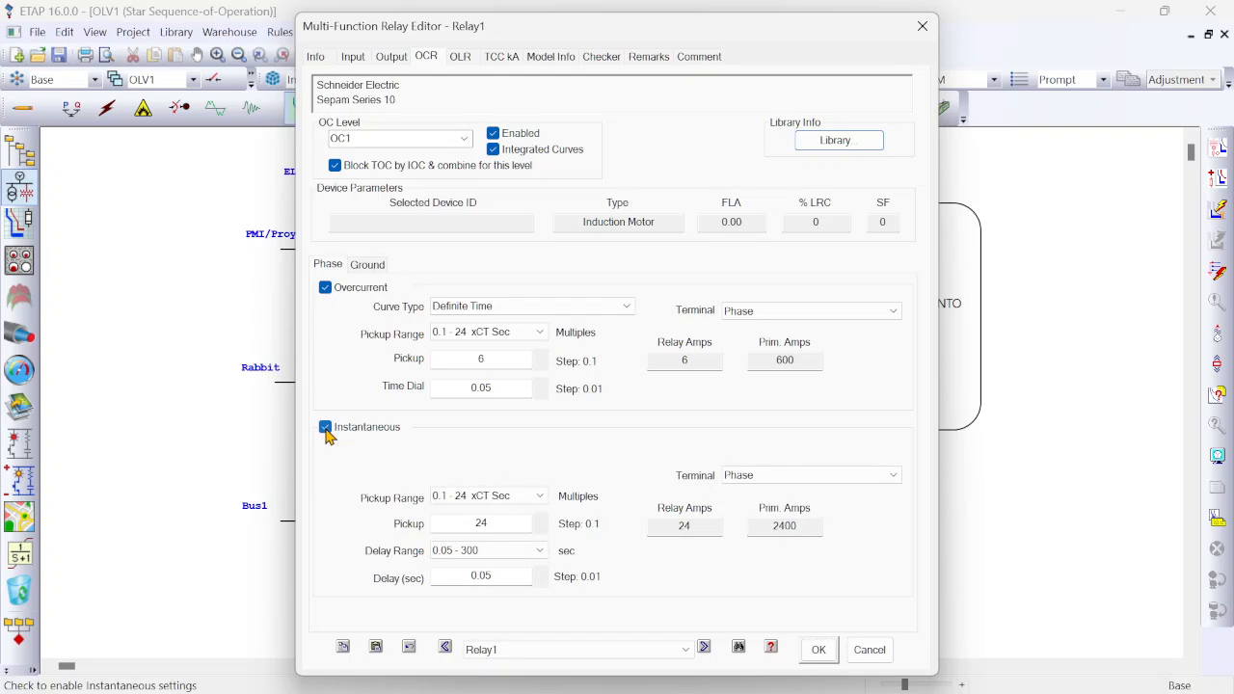
left_click(326, 430)
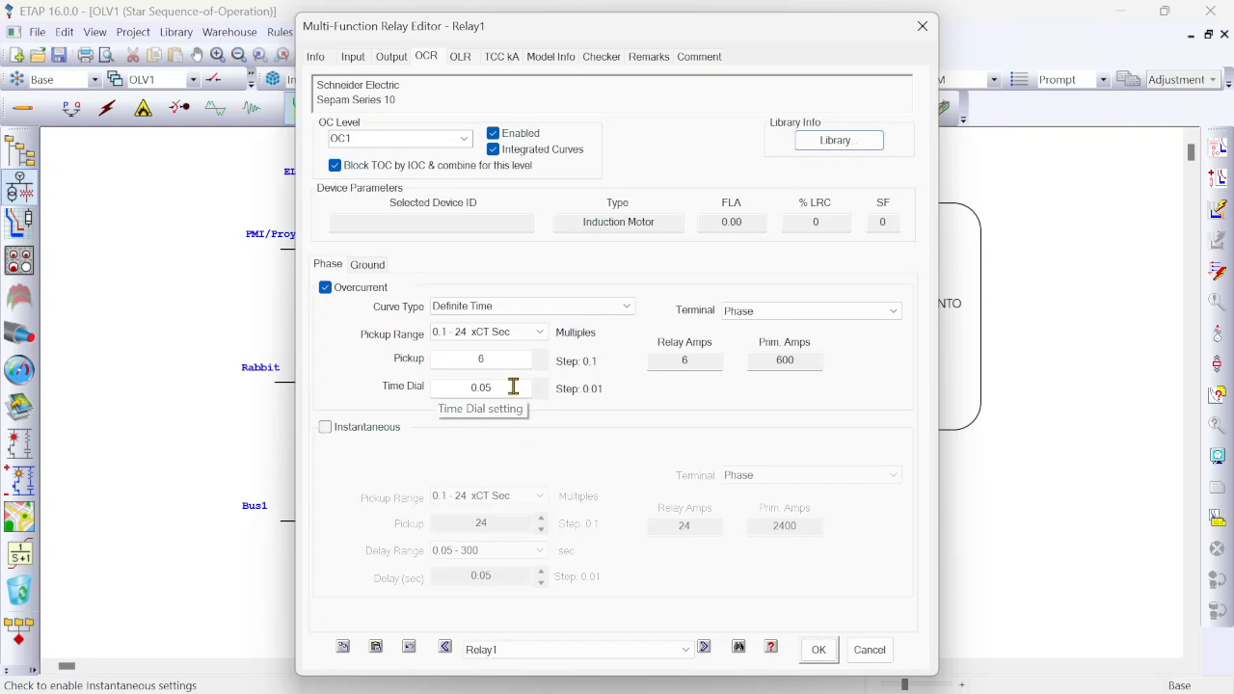
left_click(378, 266)
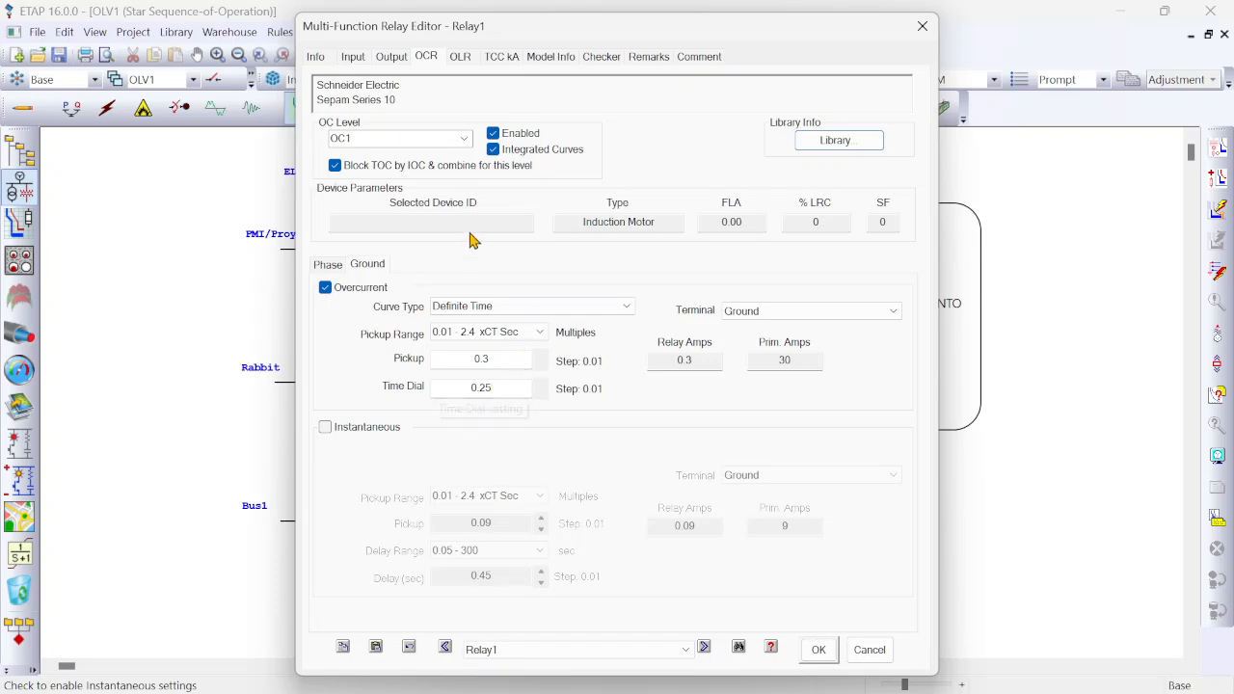
Step: Examine the phase and ground settings of Relay1's OC2 level, closing the relay editor without changes
left_click(464, 142)
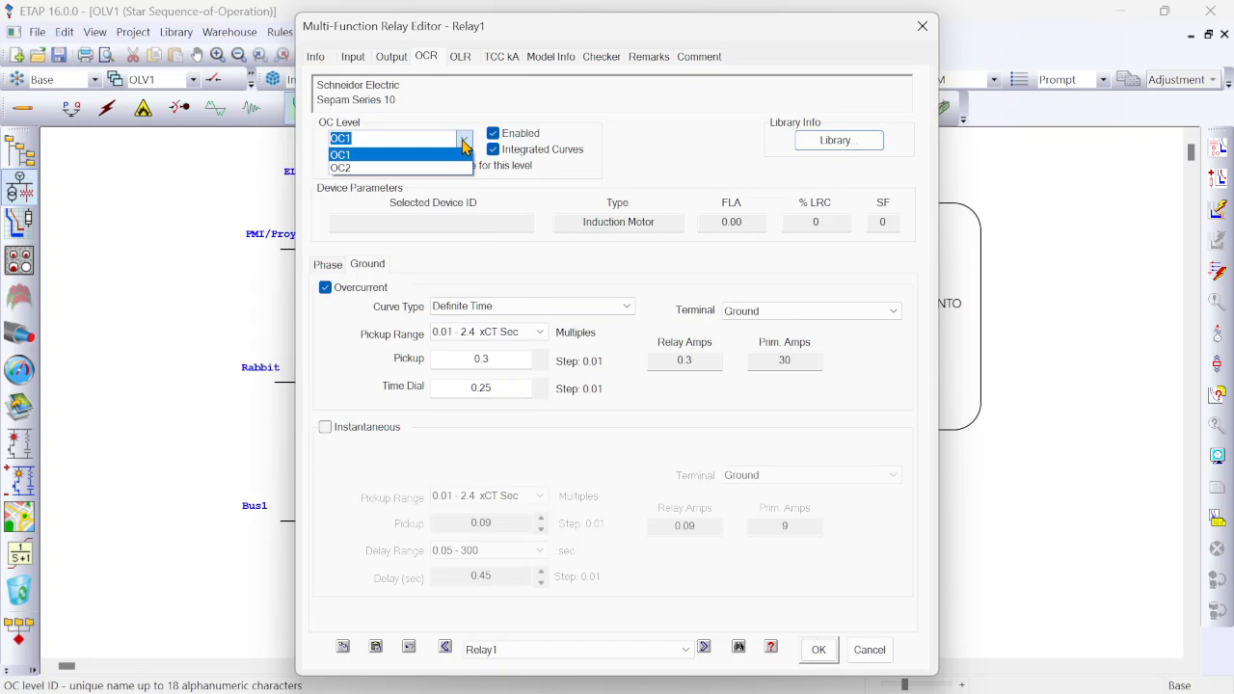
left_click(371, 167)
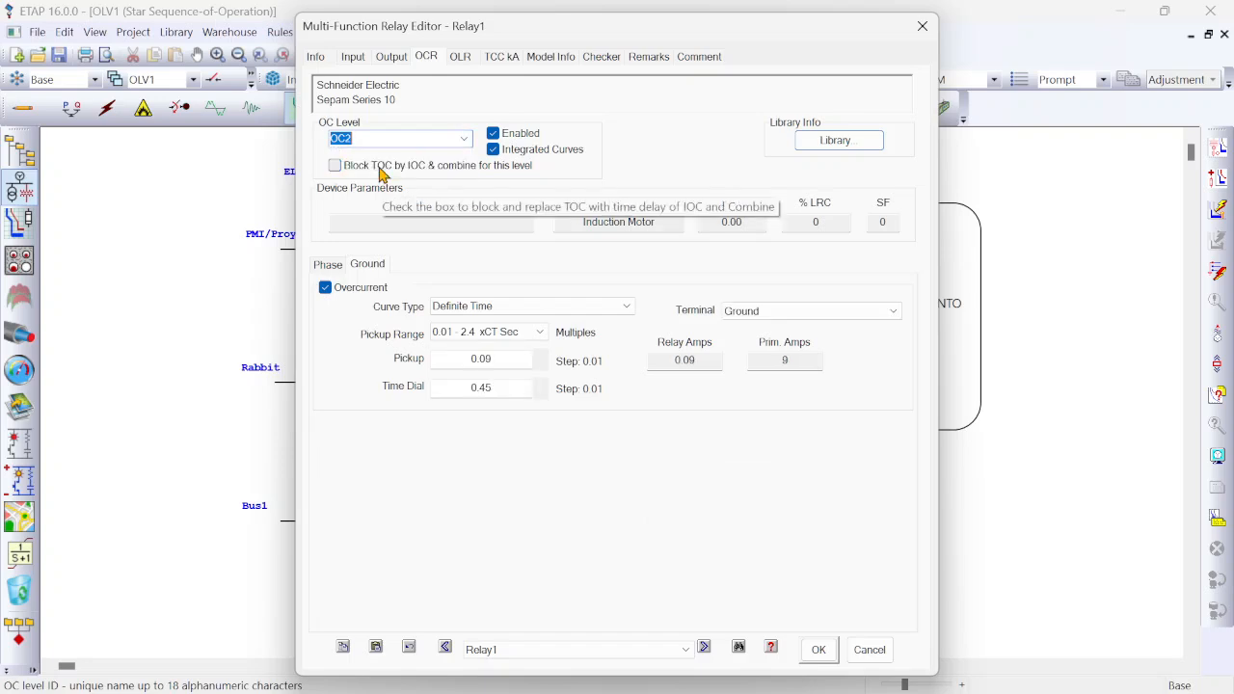
left_click(464, 141)
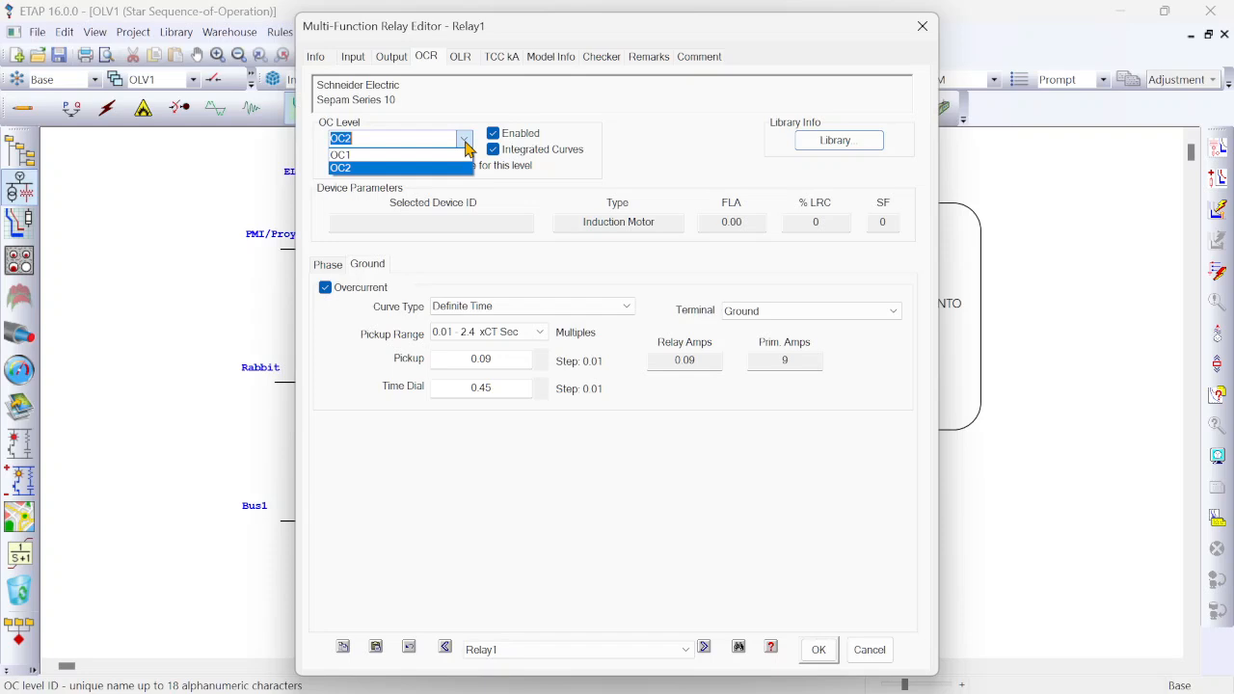
left_click(464, 143)
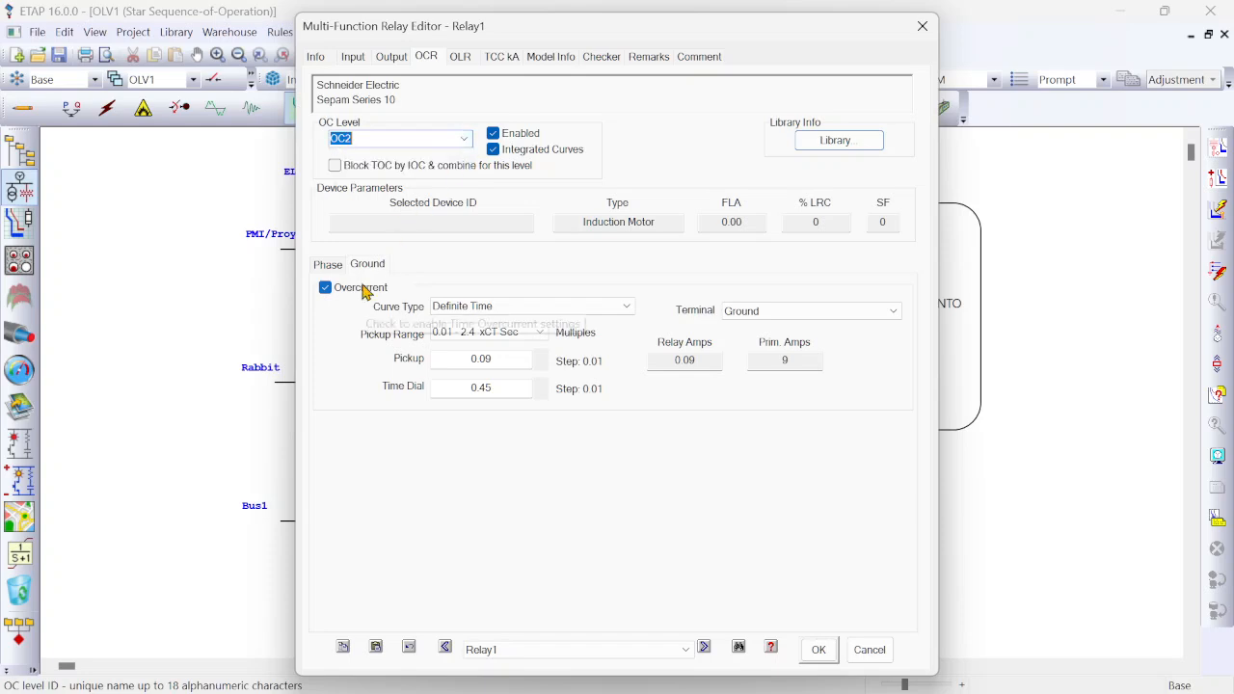
left_click(330, 266)
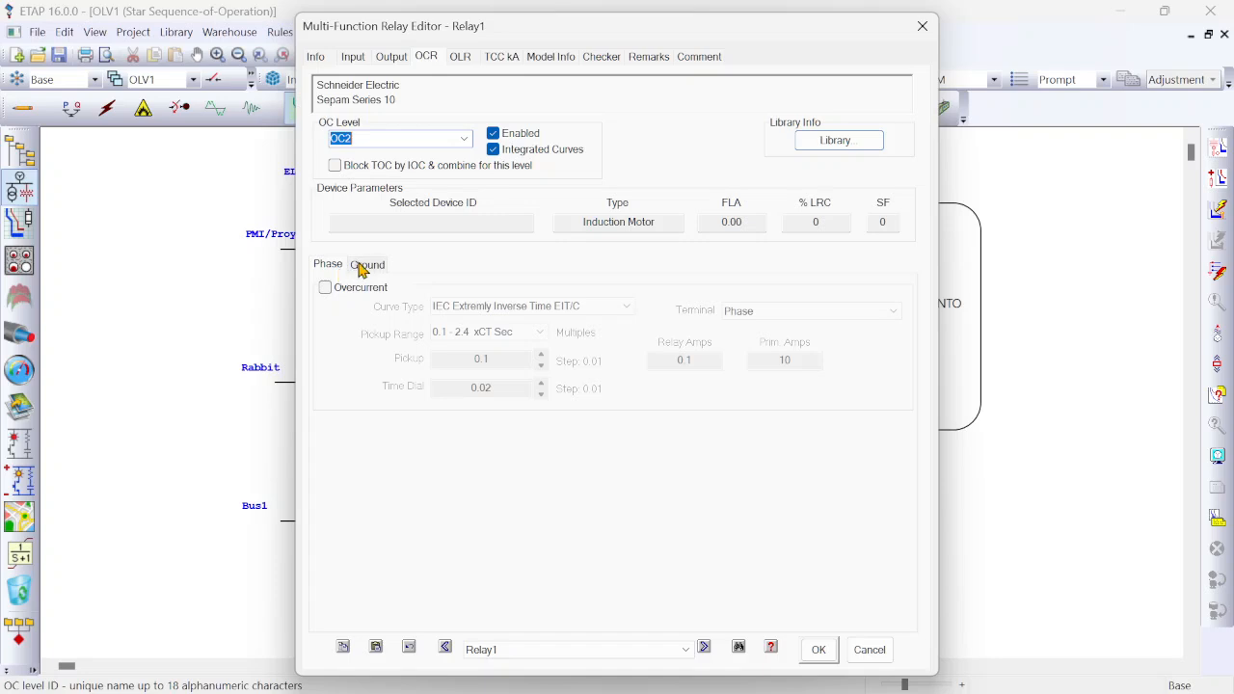
left_click(361, 267)
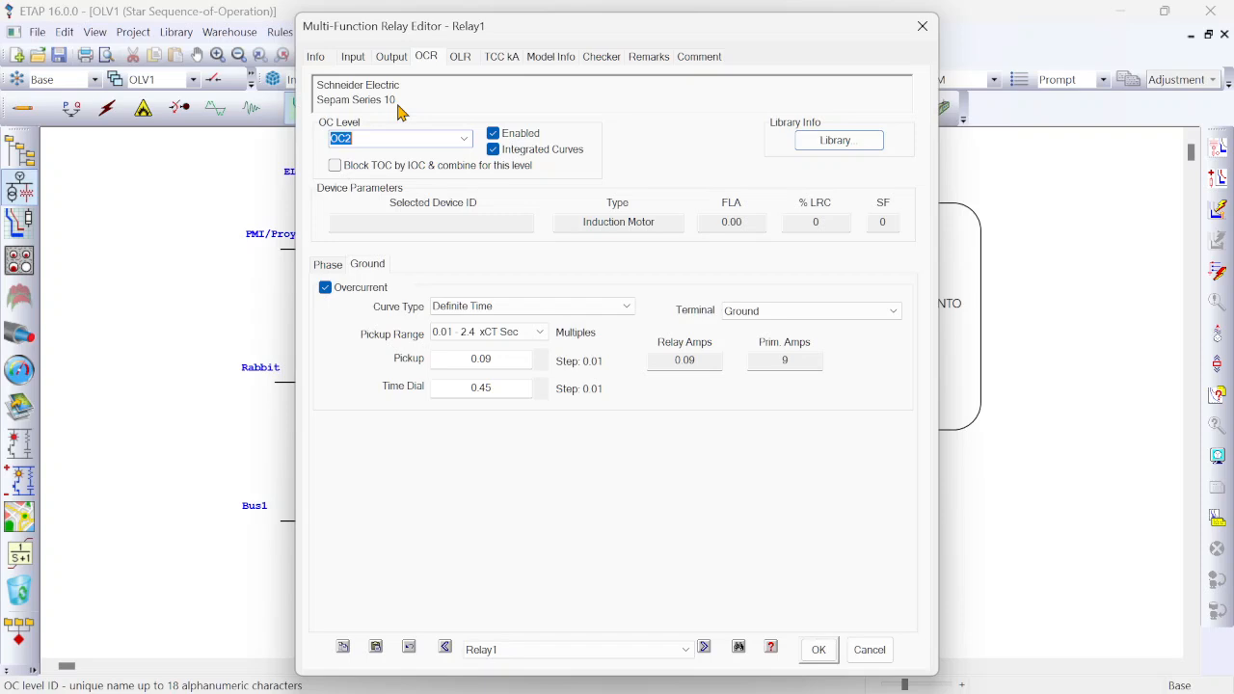
left_click(858, 654)
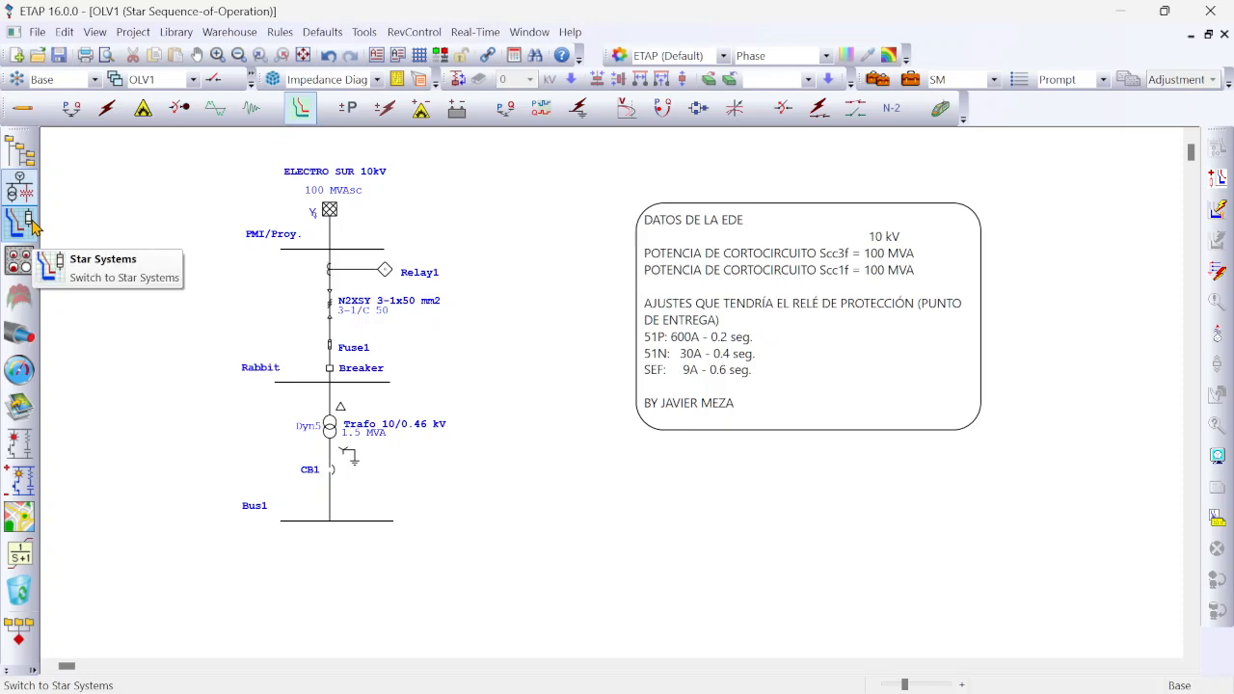
Step: Switch to the Star systems and show the Star1 time-current plot in a maximized window
left_click(302, 114)
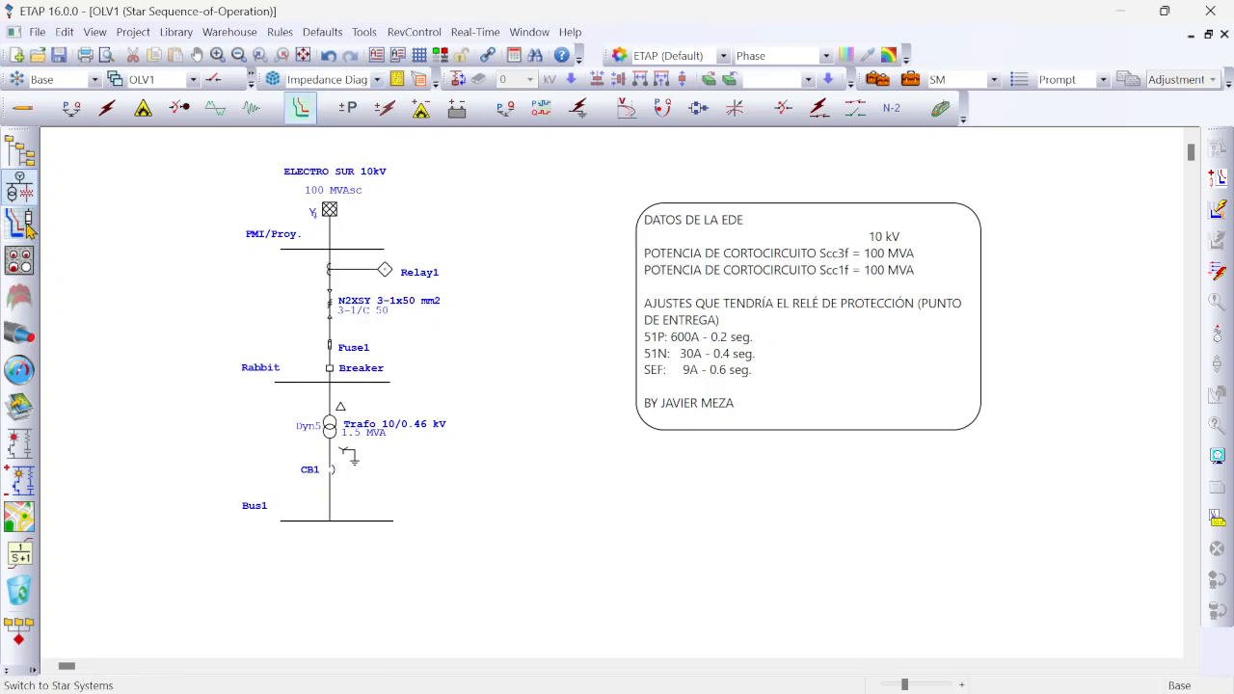
left_click(20, 220)
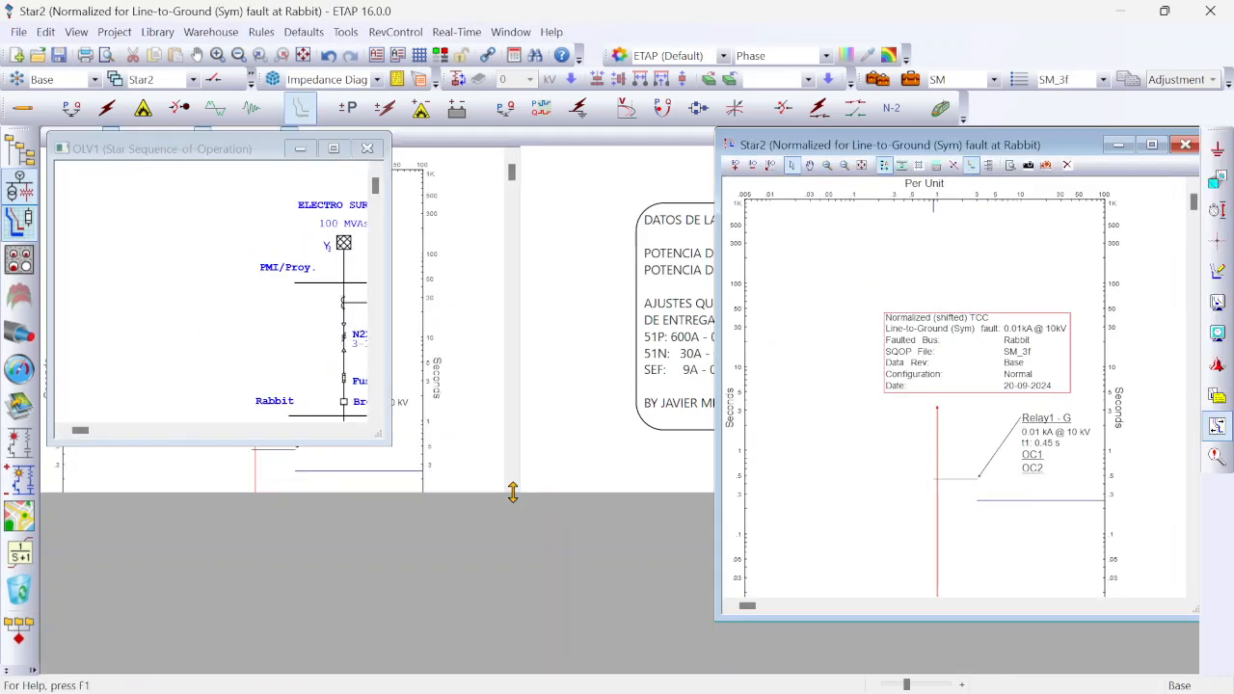
left_click(193, 79)
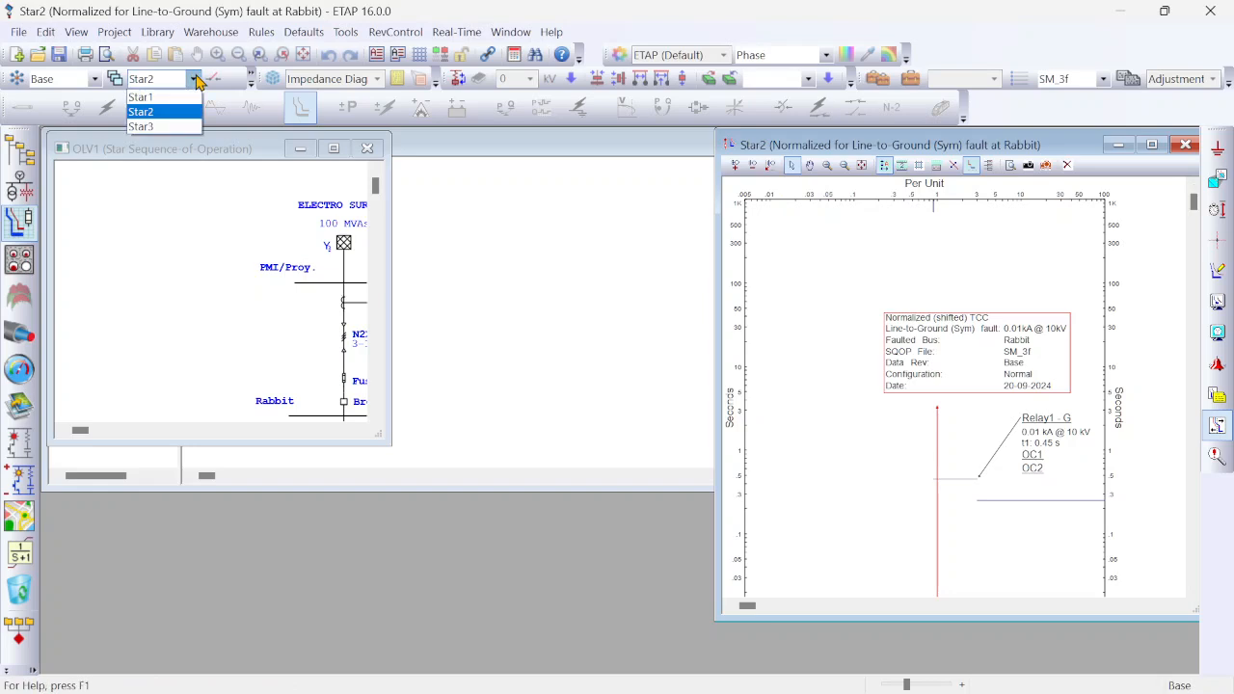
left_click(171, 96)
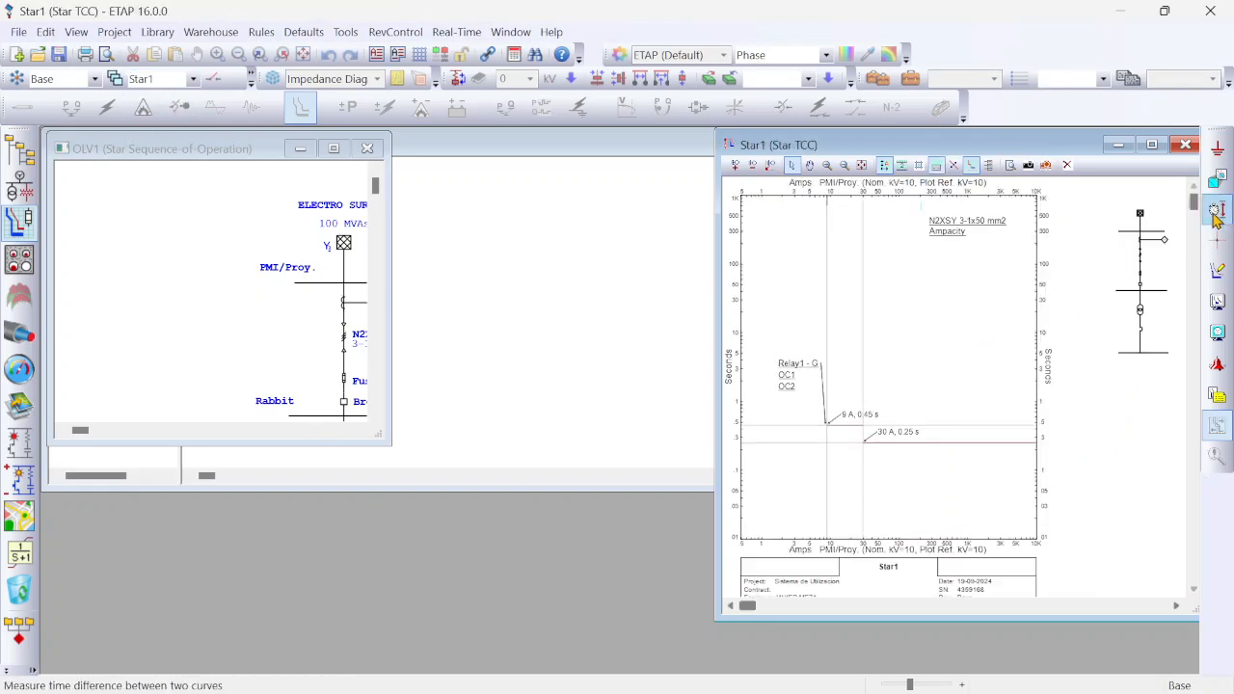
left_click(1151, 144)
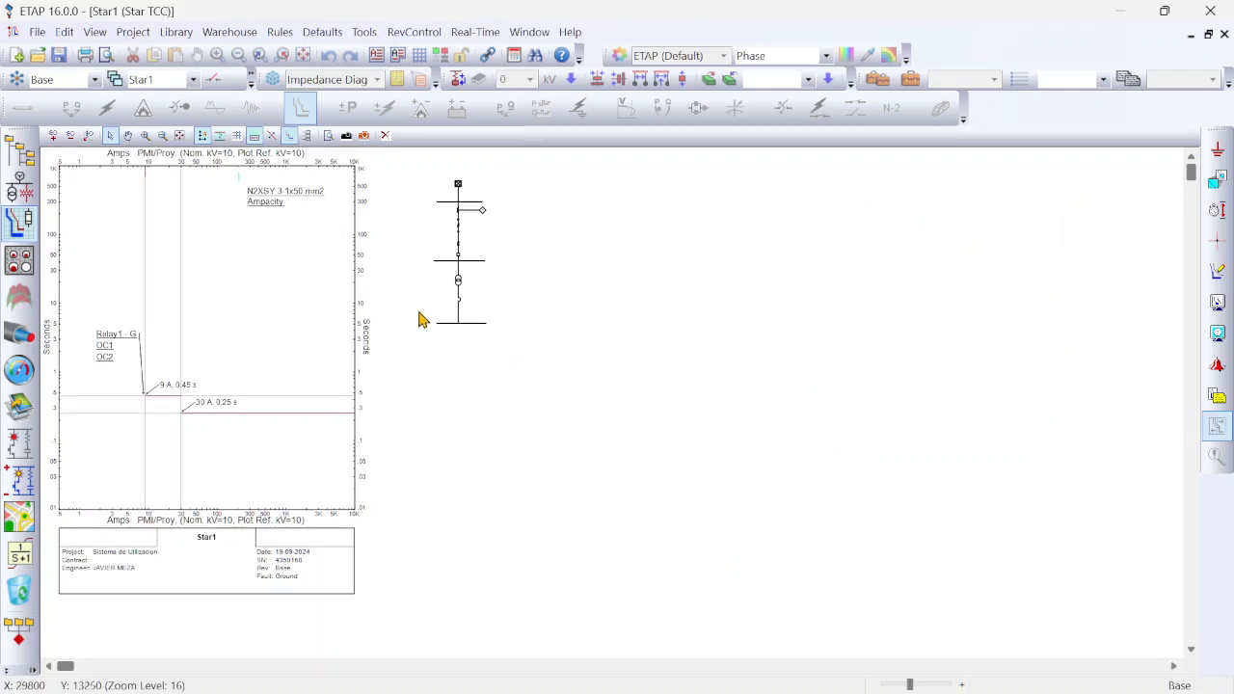
Step: Display the phase curves in the Star1 plot and move the N2XSY cable's ampacity label clear of the transformer's FLA label
left_click(1221, 145)
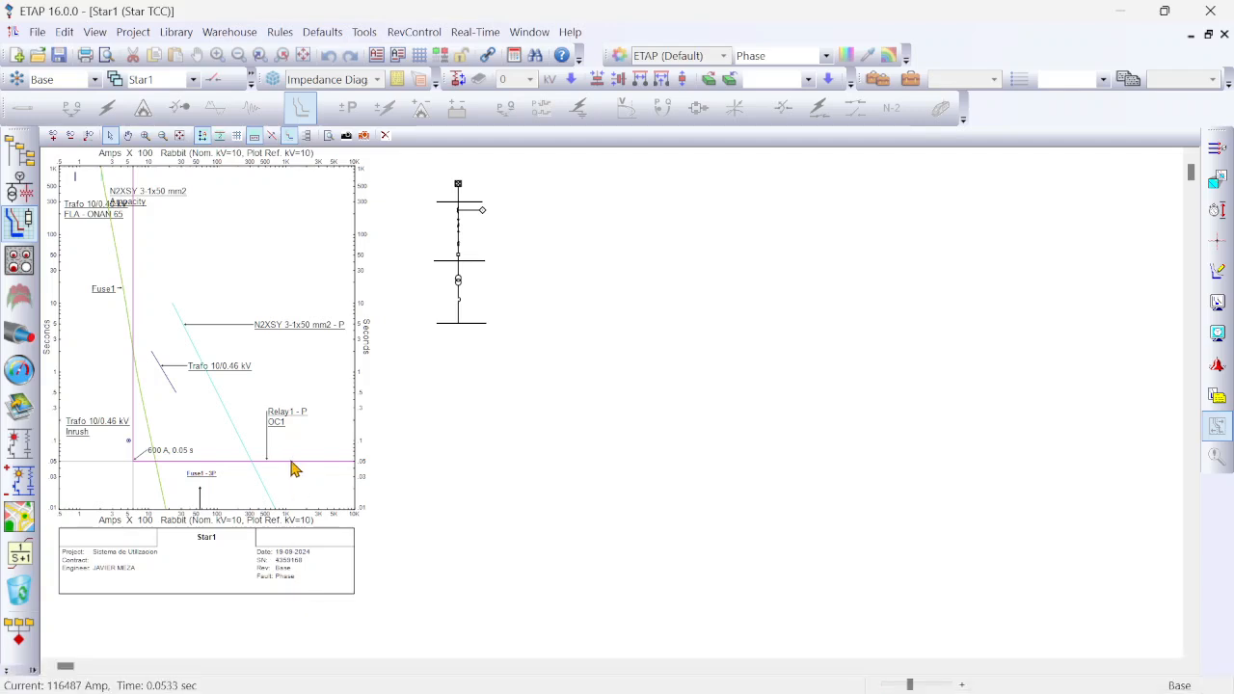
mouse_move(186, 463)
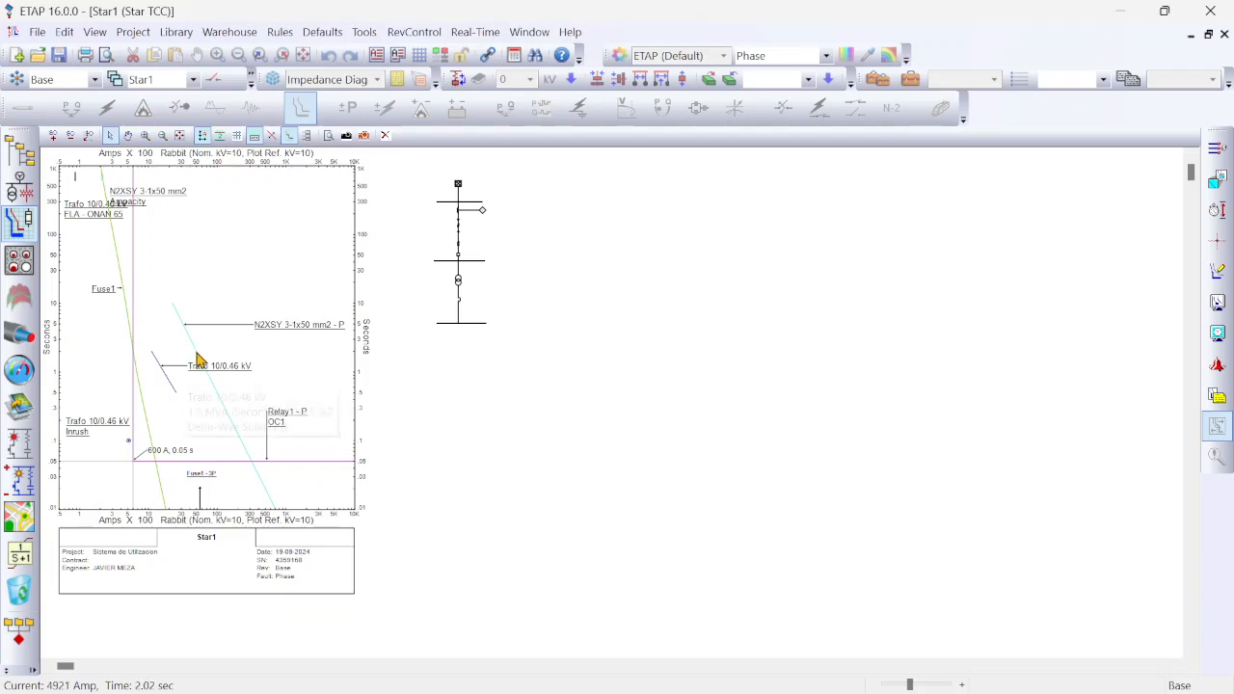
mouse_move(197, 357)
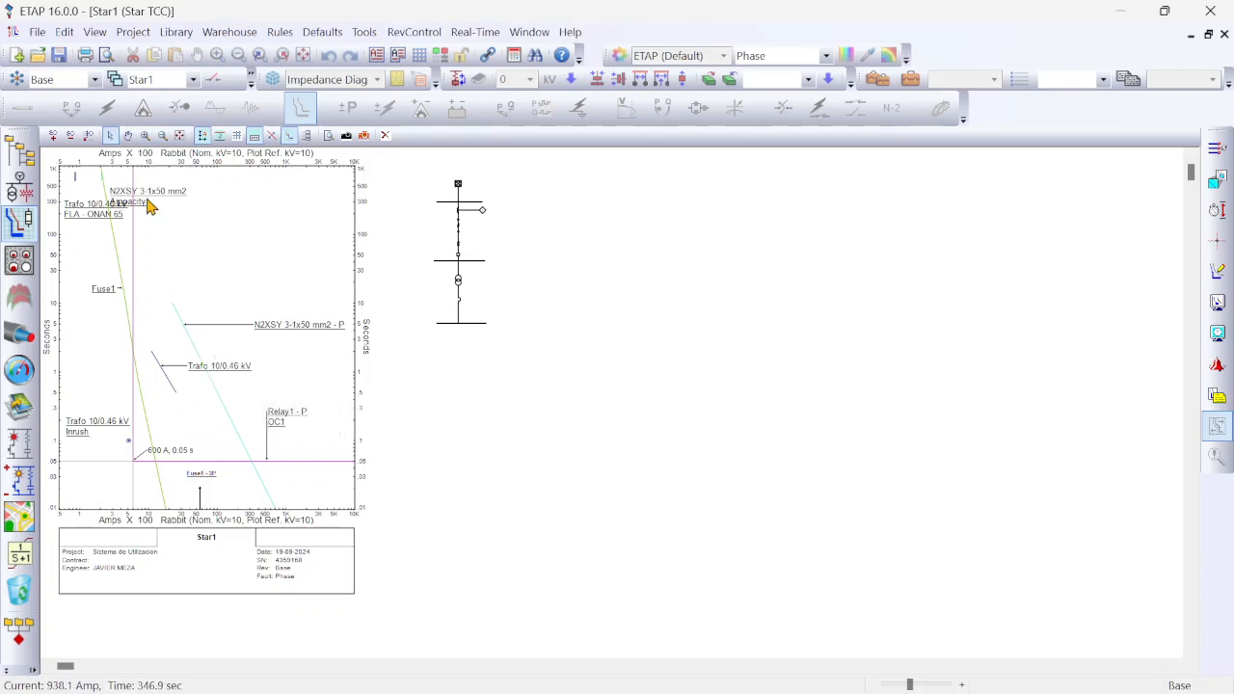
left_click_drag(149, 202, 177, 211)
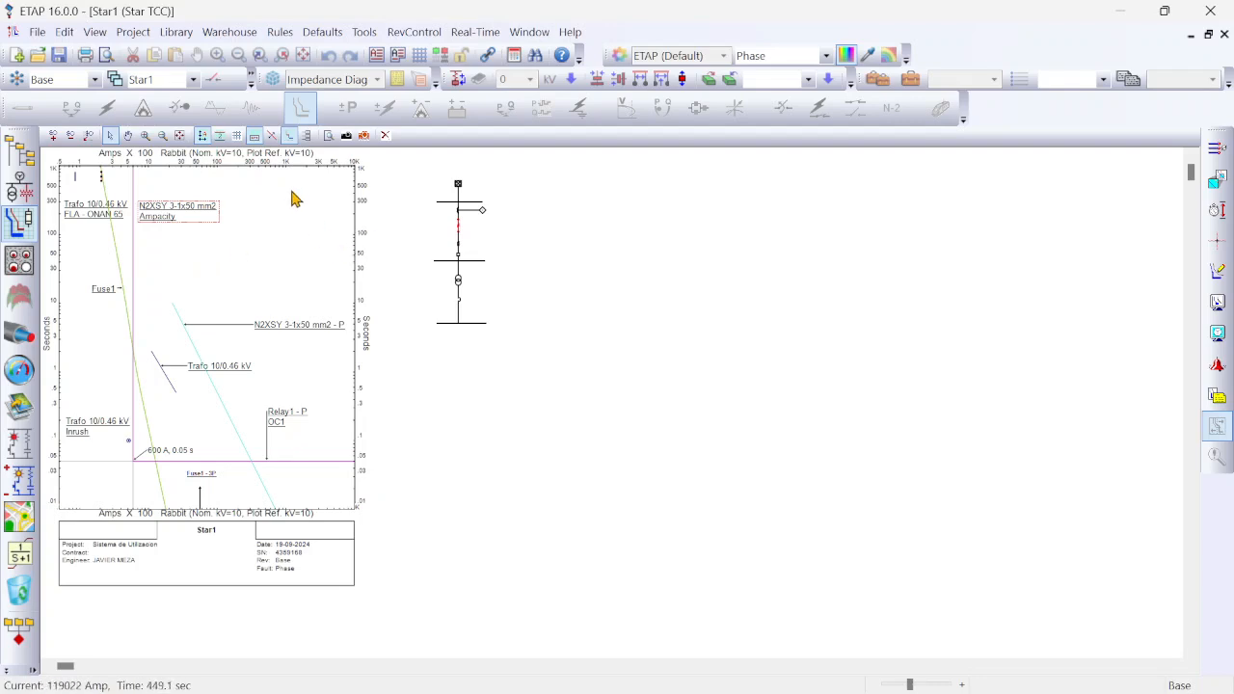
Step: Switch the Star1 plot to ground curves and examine Relay1's OC1 and OC2 ground stages
left_click(1229, 146)
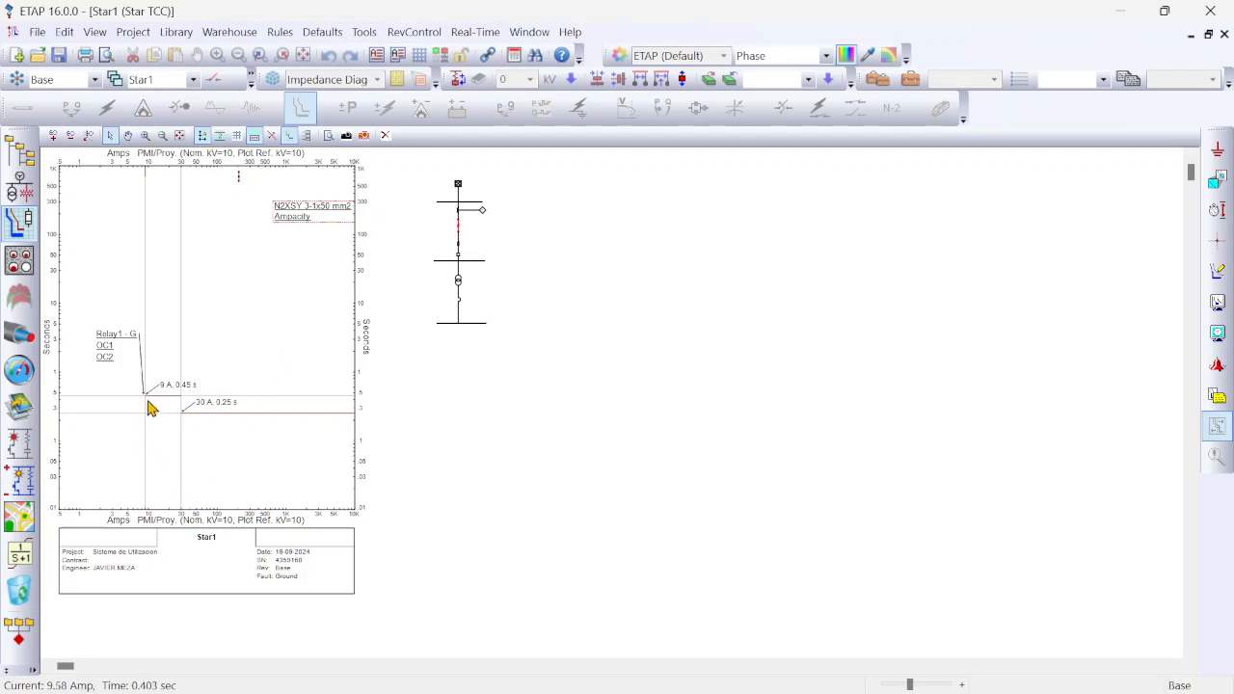
mouse_move(160, 397)
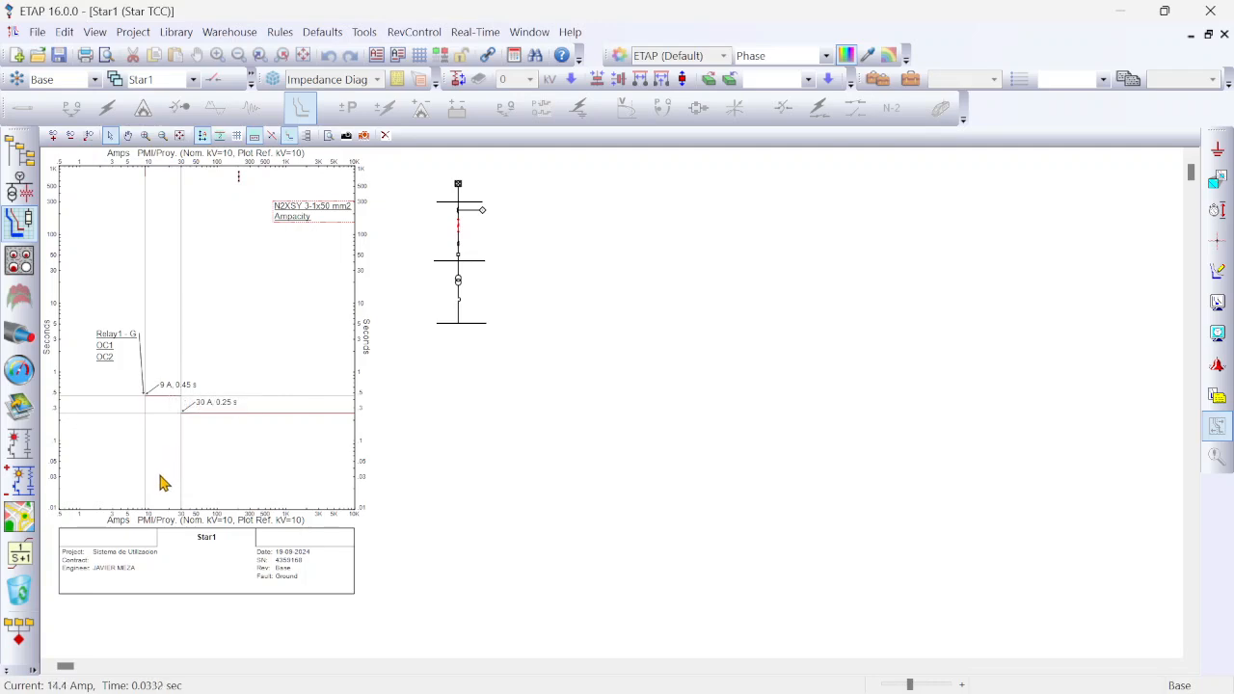